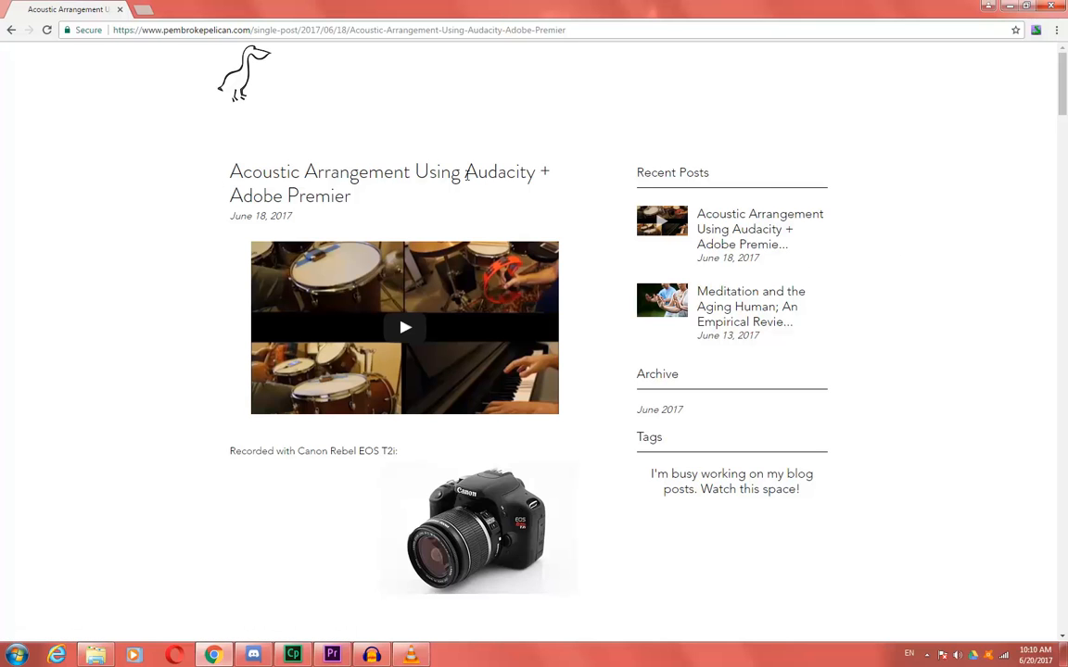
left_click_drag(354, 198, 332, 214)
left_click(387, 209)
scroll(556, 505, "down", 1)
scroll(482, 584, "up", 1)
Step: Switch to VLC media player, play second.avi and sample it at about 01:08 and 02:00
left_click(422, 658)
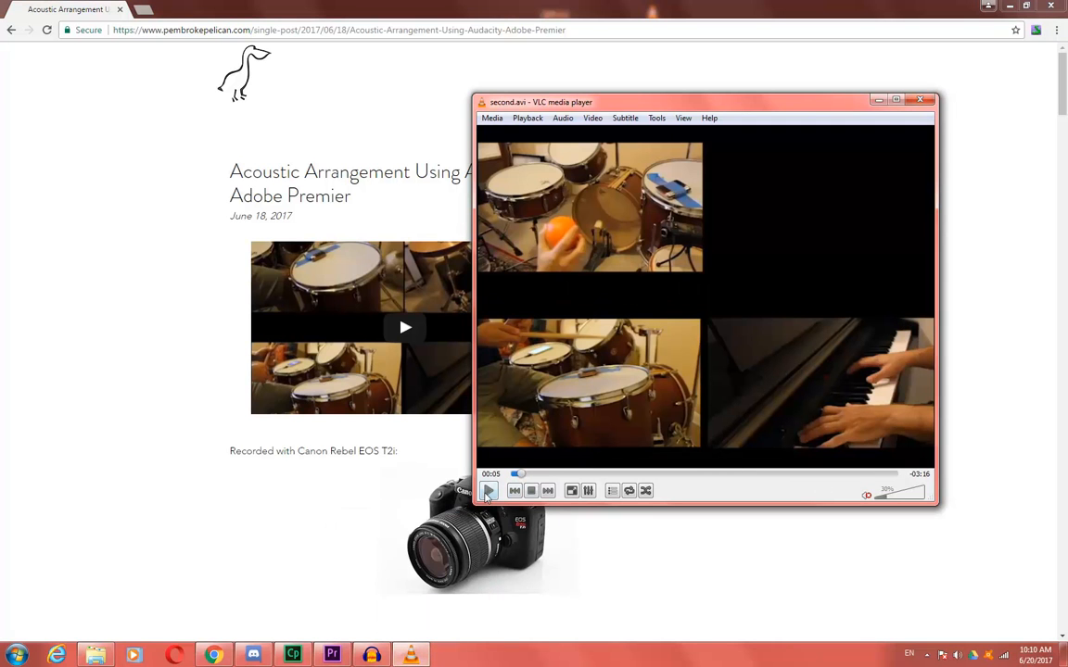
left_click(489, 490)
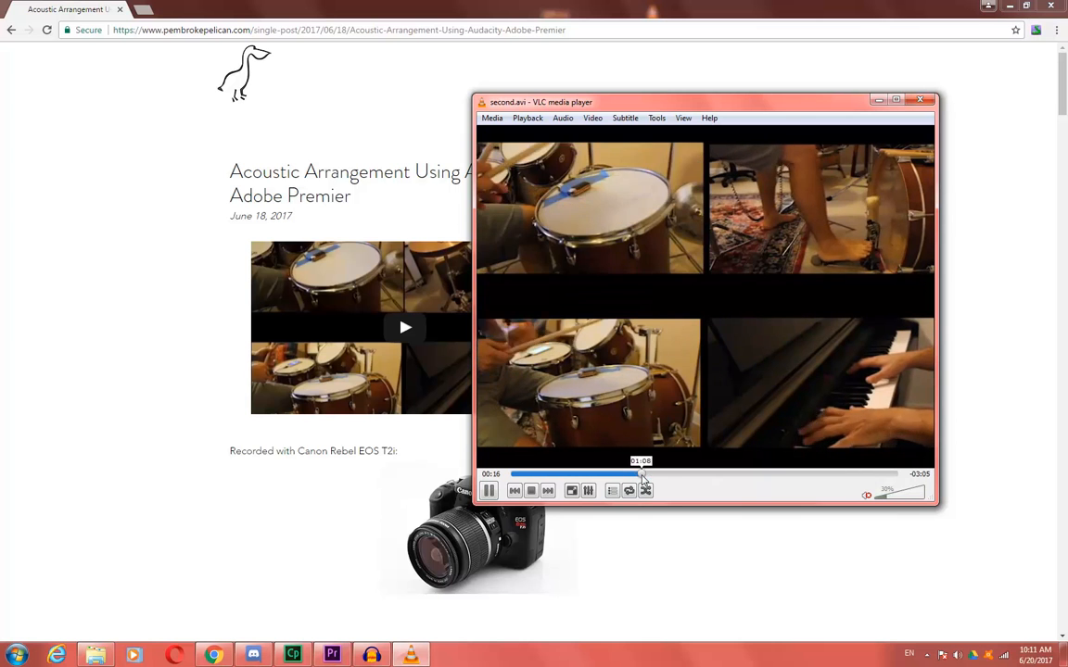
left_click(642, 473)
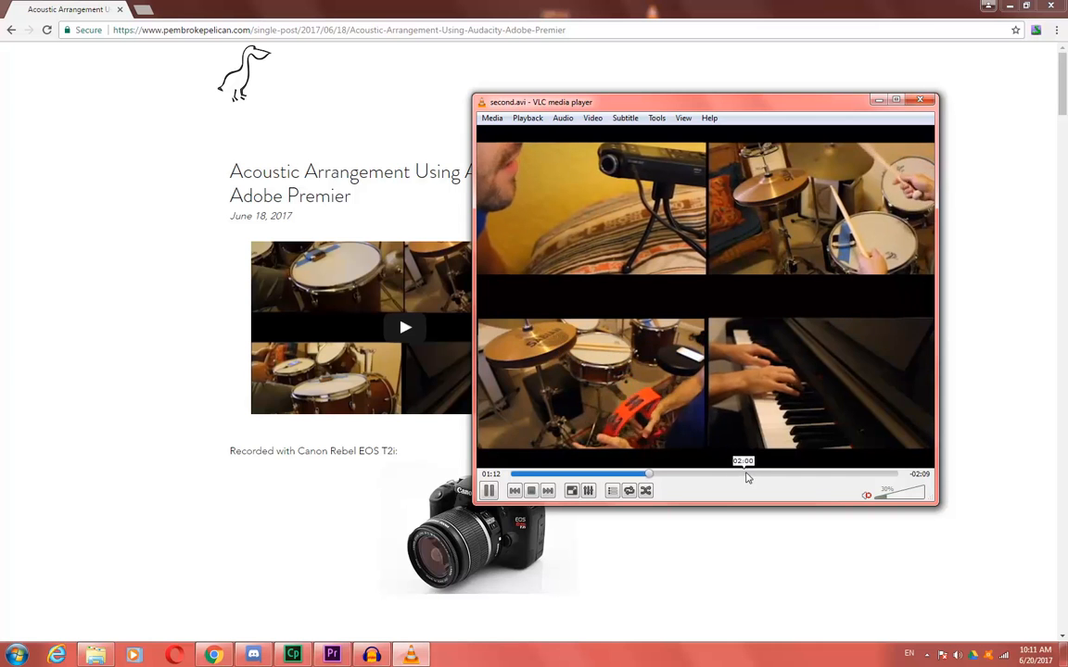
left_click(744, 475)
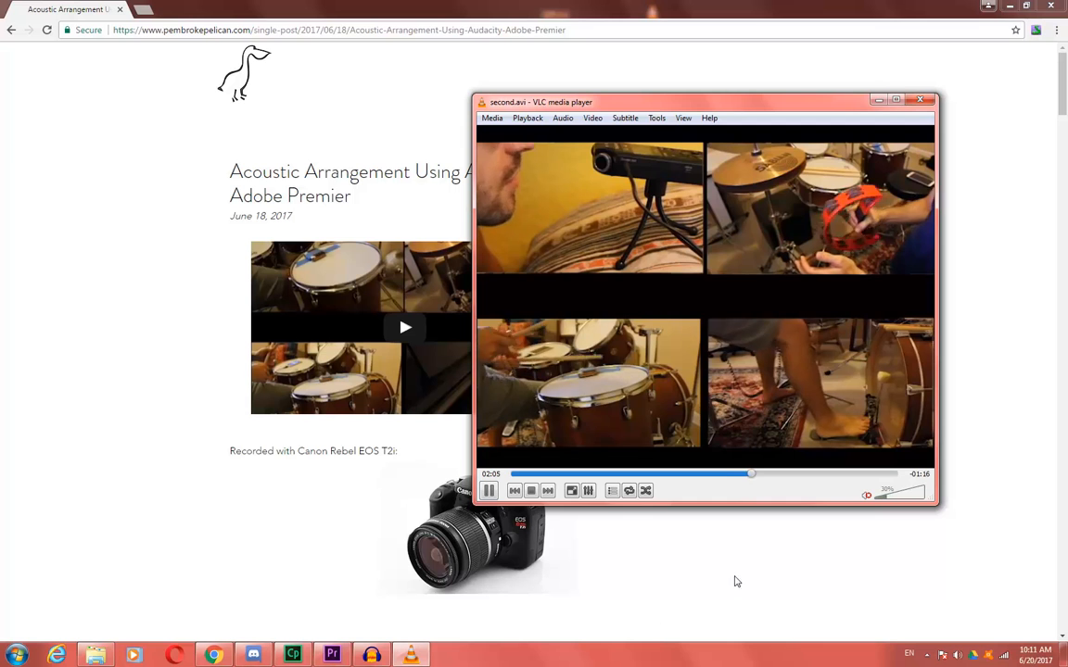
Step: Return to the blog post in Chrome and review the embedded video and the camera and audio recorder used
left_click(334, 508)
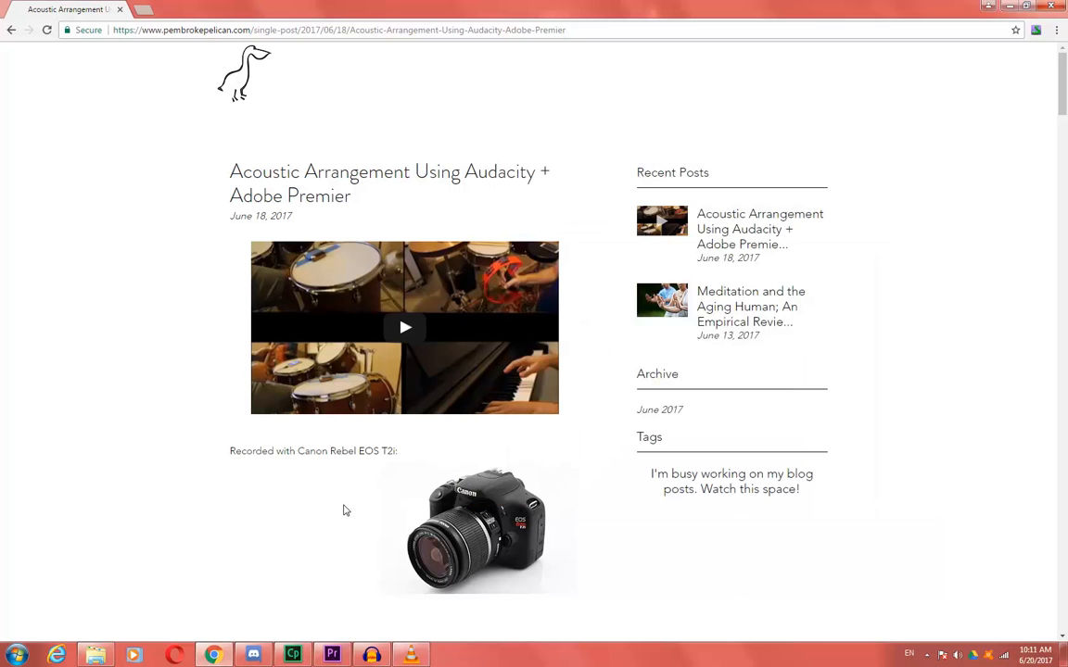
scroll(343, 511, "down", 1)
scroll(345, 510, "down", 1)
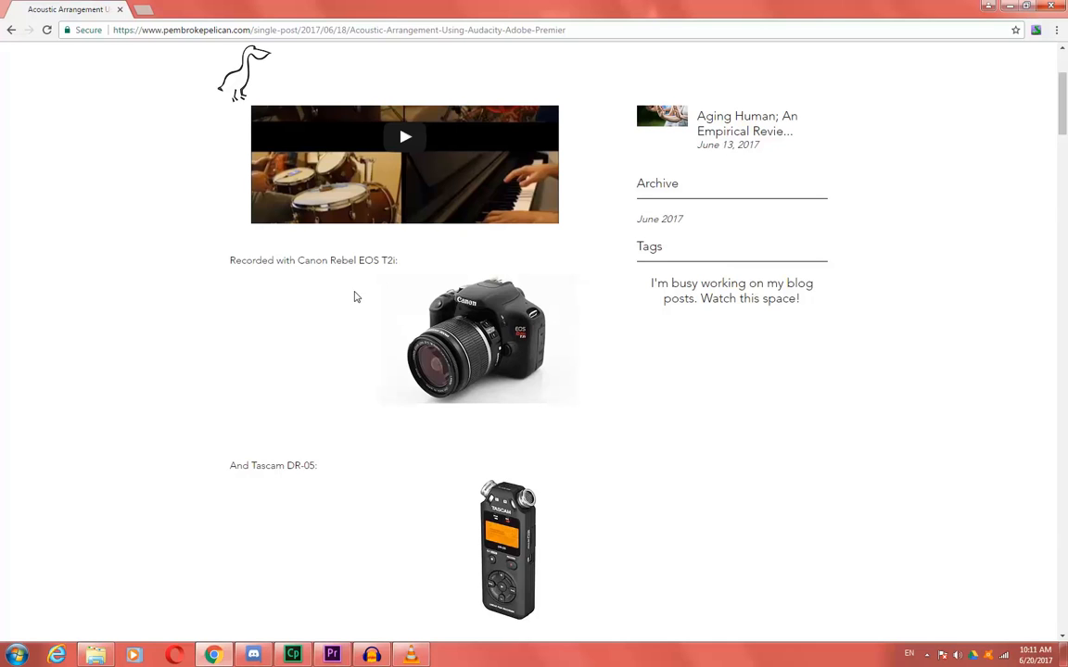
scroll(405, 345, "down", 2)
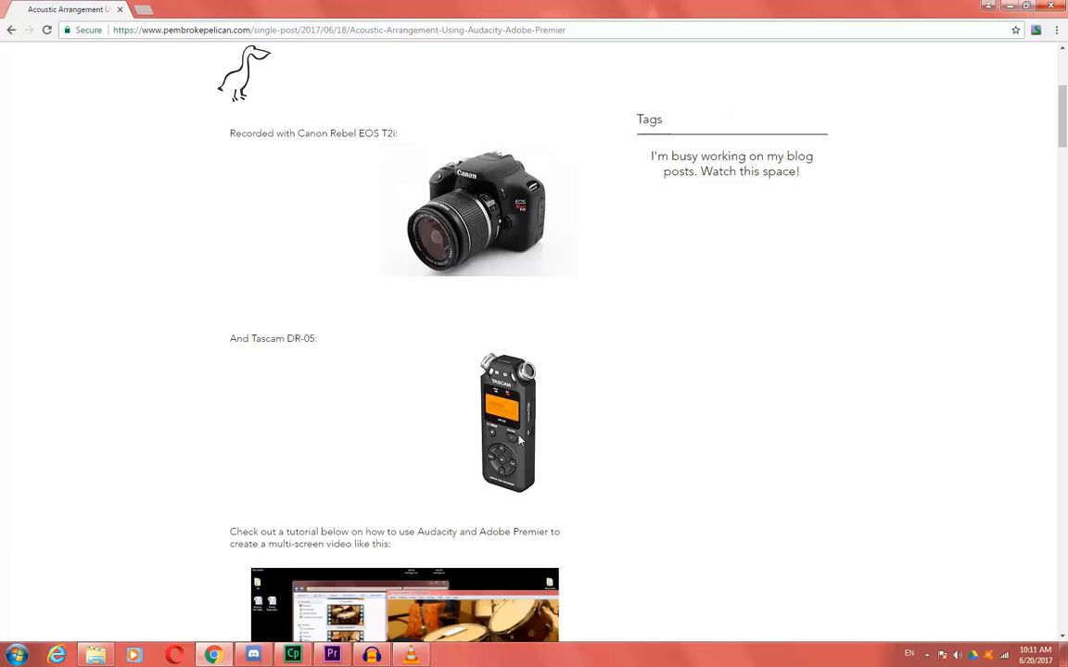
scroll(533, 275, "up", 5)
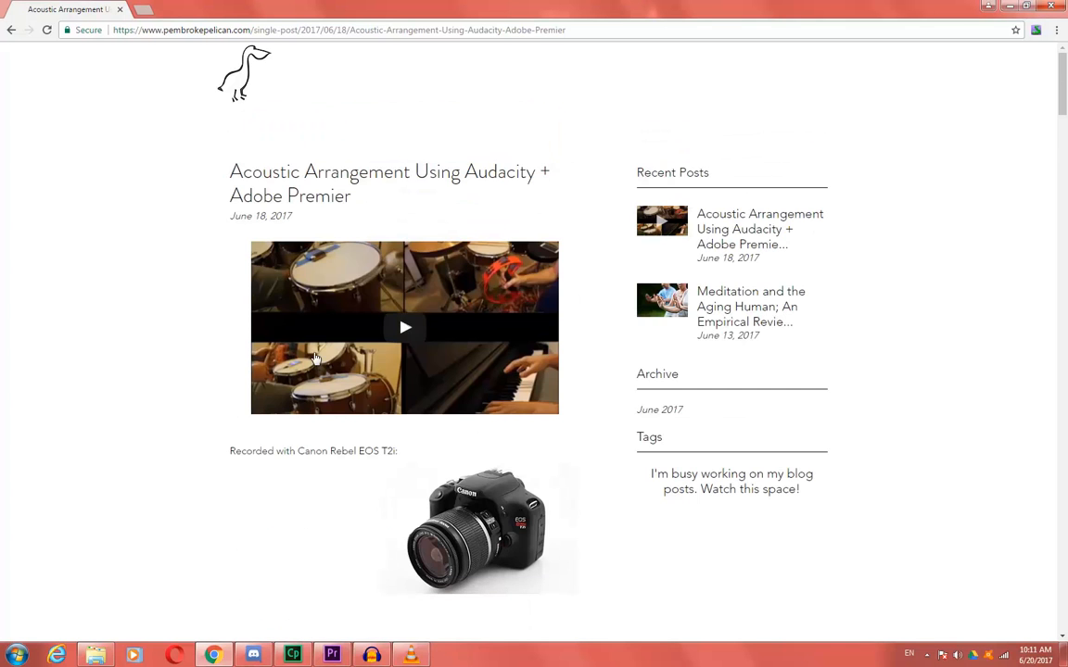
scroll(554, 484, "down", 4)
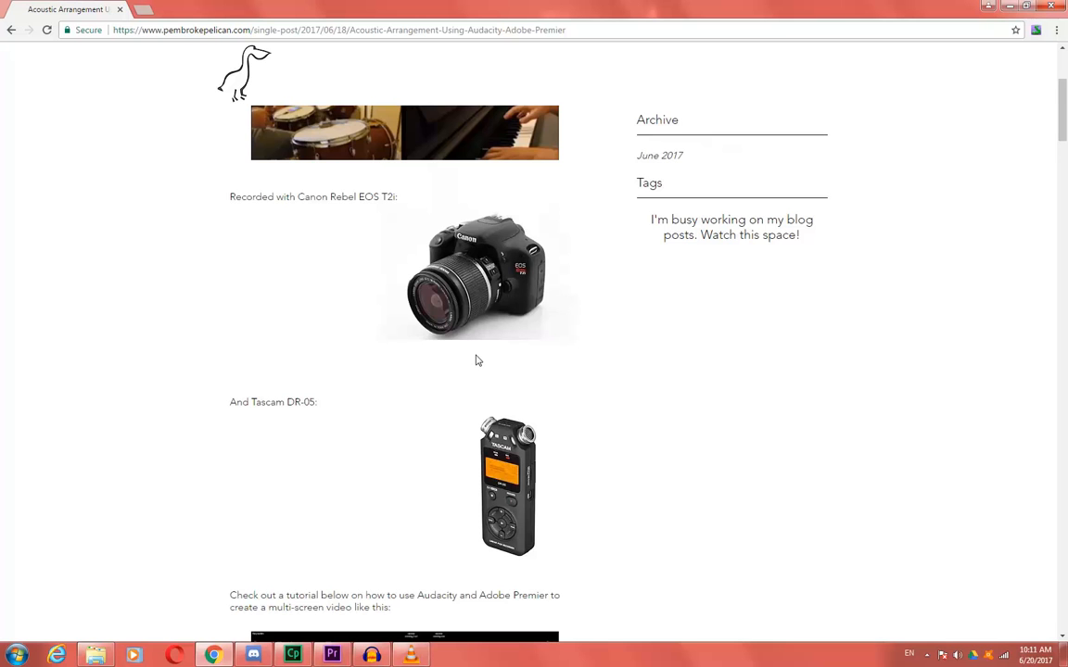
scroll(565, 334, "up", 3)
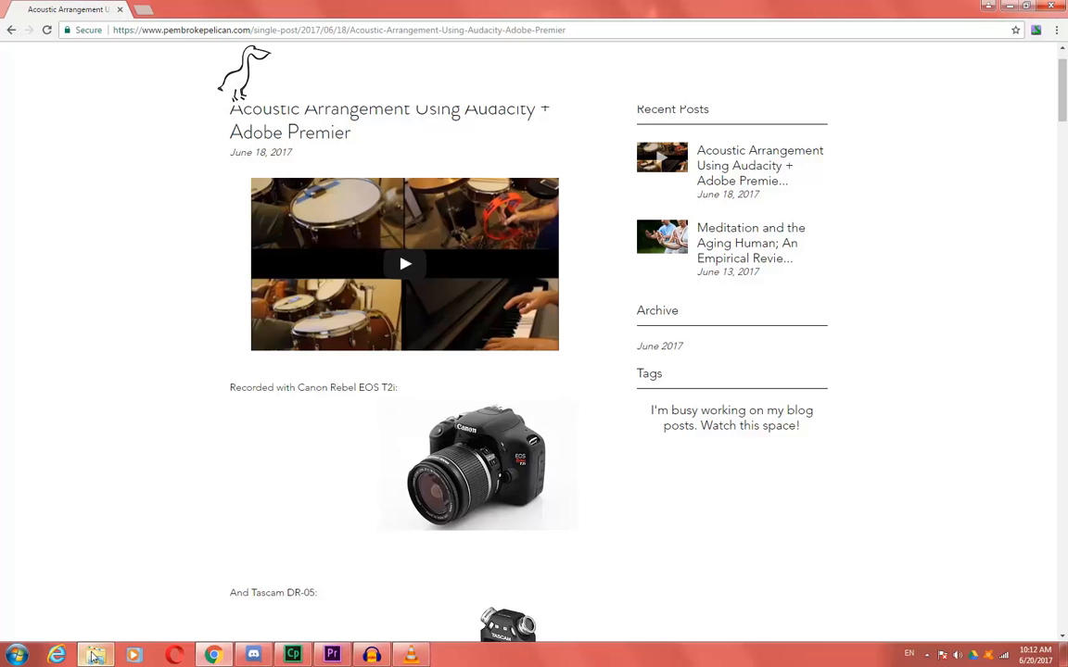
Step: Switch to the Windows Explorer window with the second folder and display its contents as extra large icons
left_click(96, 655)
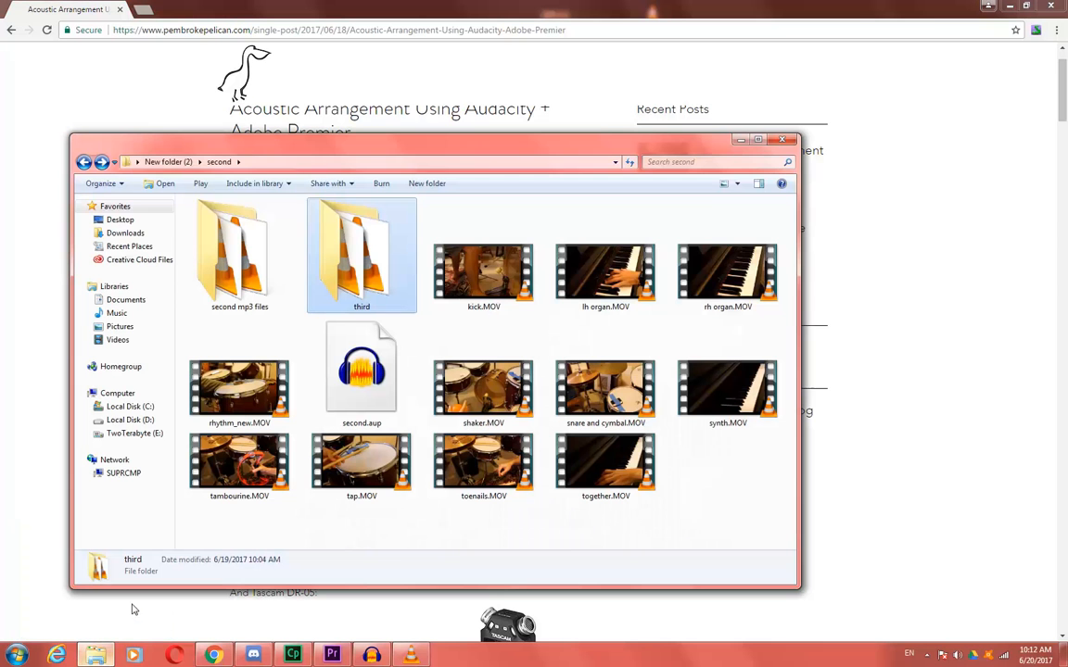
left_click_drag(585, 136, 560, 81)
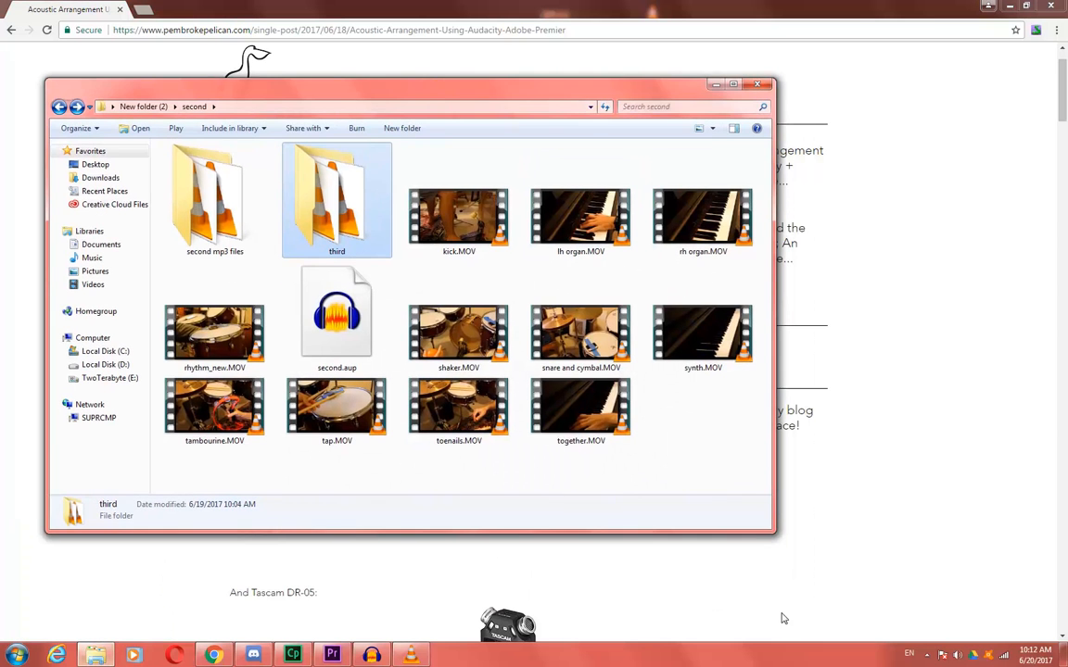
left_click(711, 128)
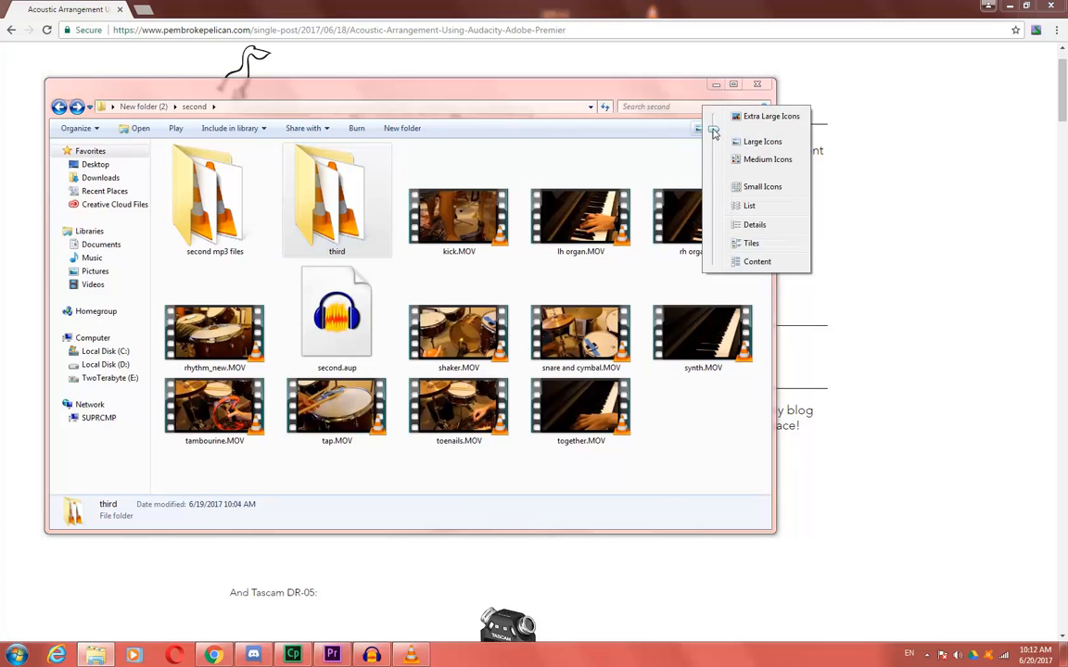
left_click(732, 113)
Step: Look through the instrument video clips in the second folder, including the organ, rhythm and remaining MOV files
scroll(696, 278, "down", 3)
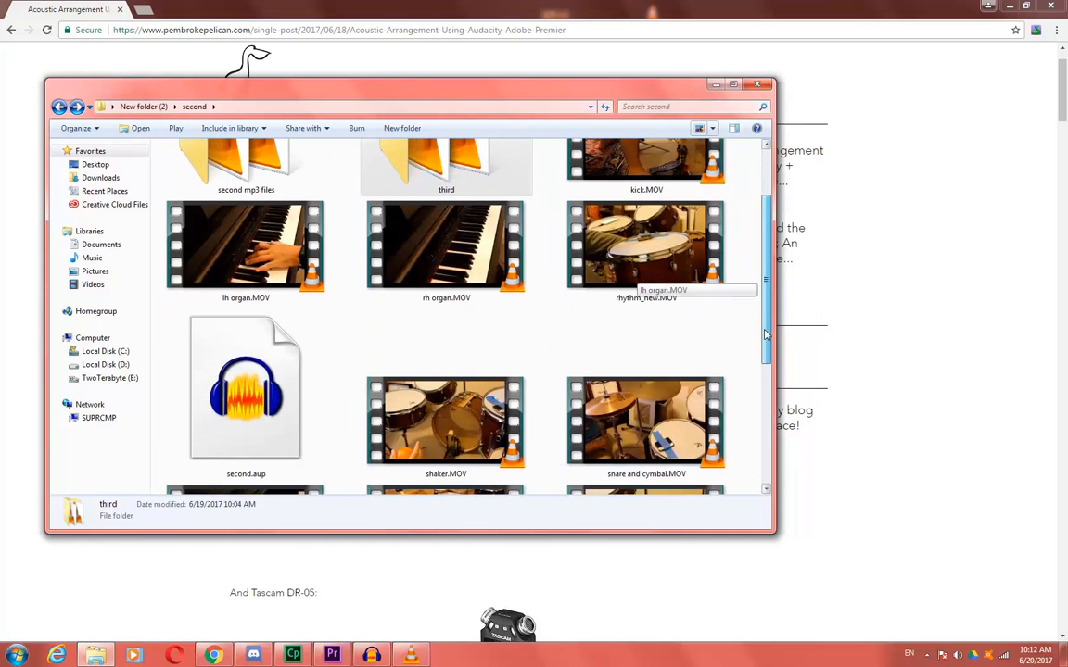
scroll(648, 241, "up", 3)
left_click(652, 212)
left_click(270, 358)
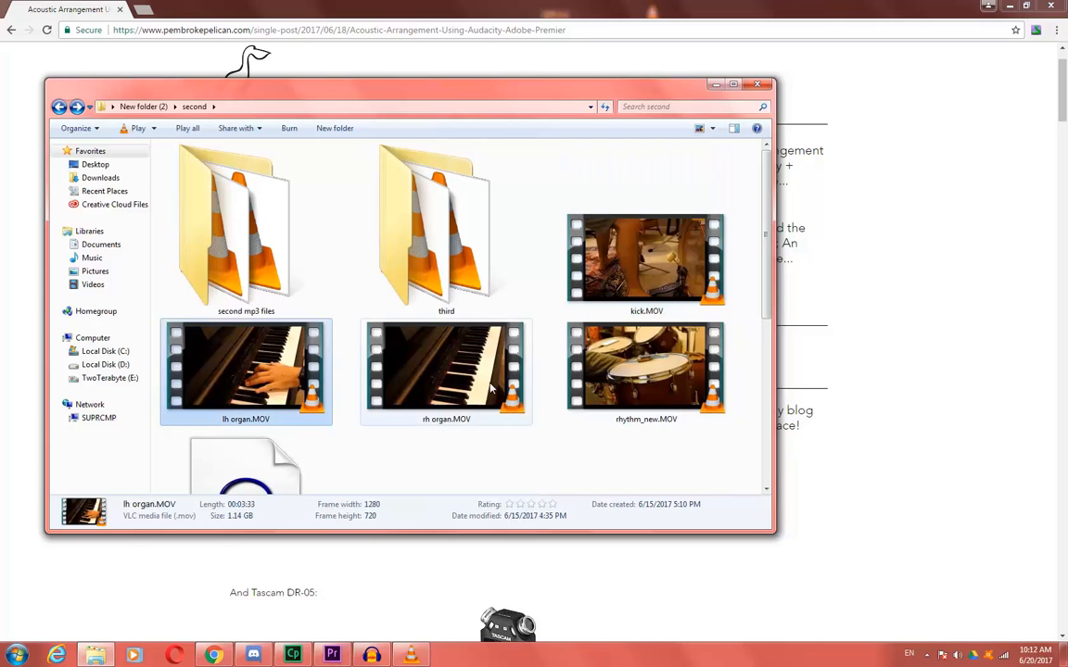
left_click(481, 402)
left_click(589, 381)
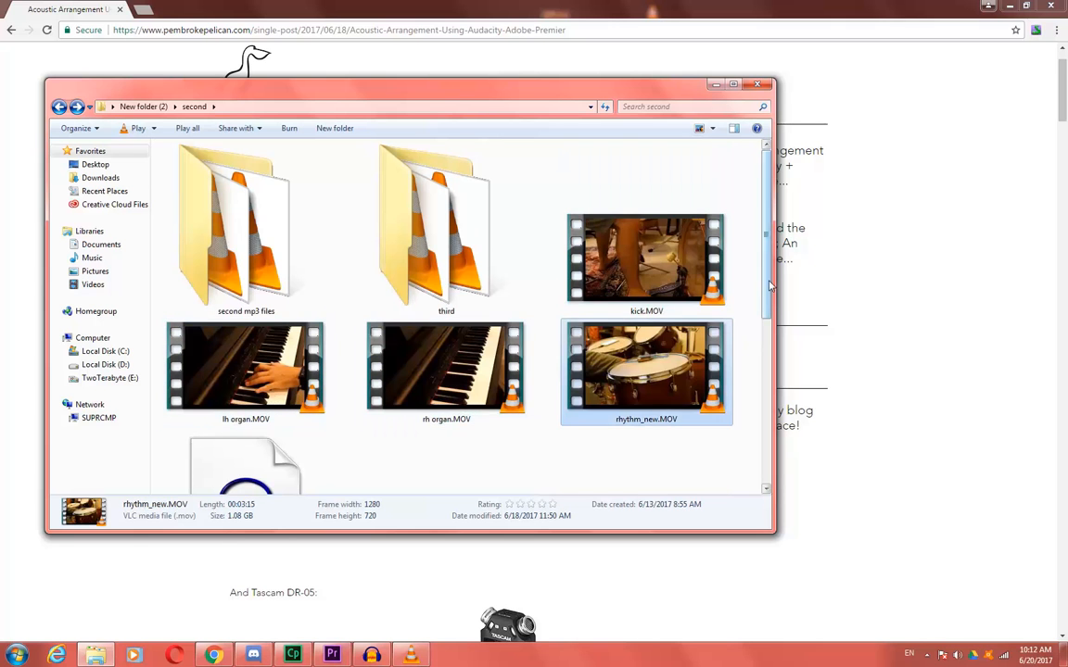
scroll(589, 380, "down", 3)
scroll(590, 380, "down", 2)
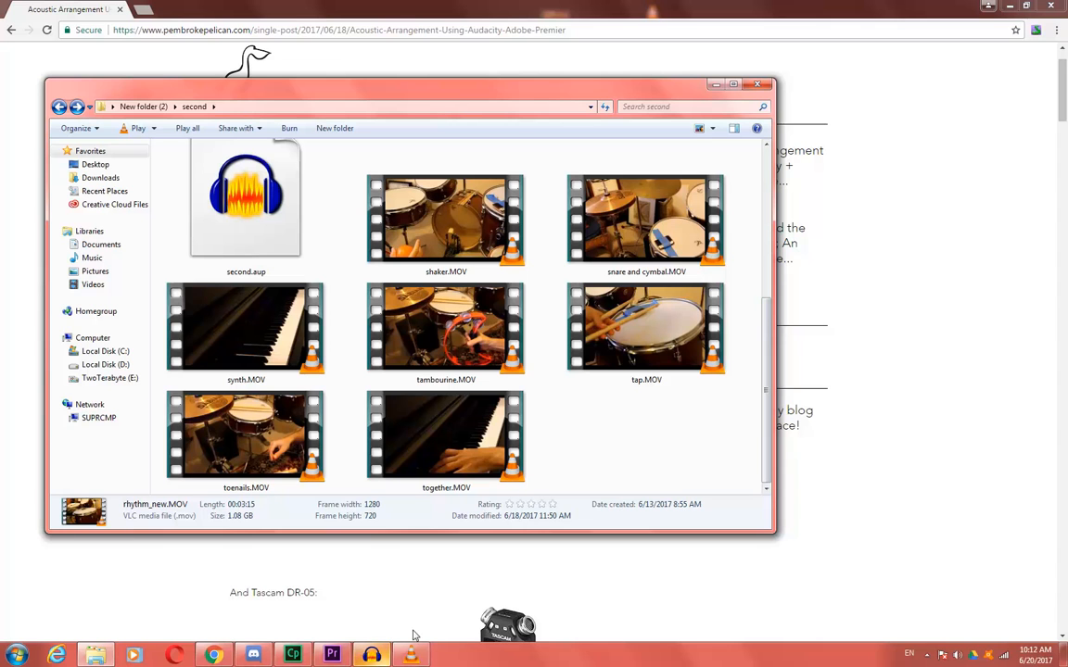
left_click(593, 444)
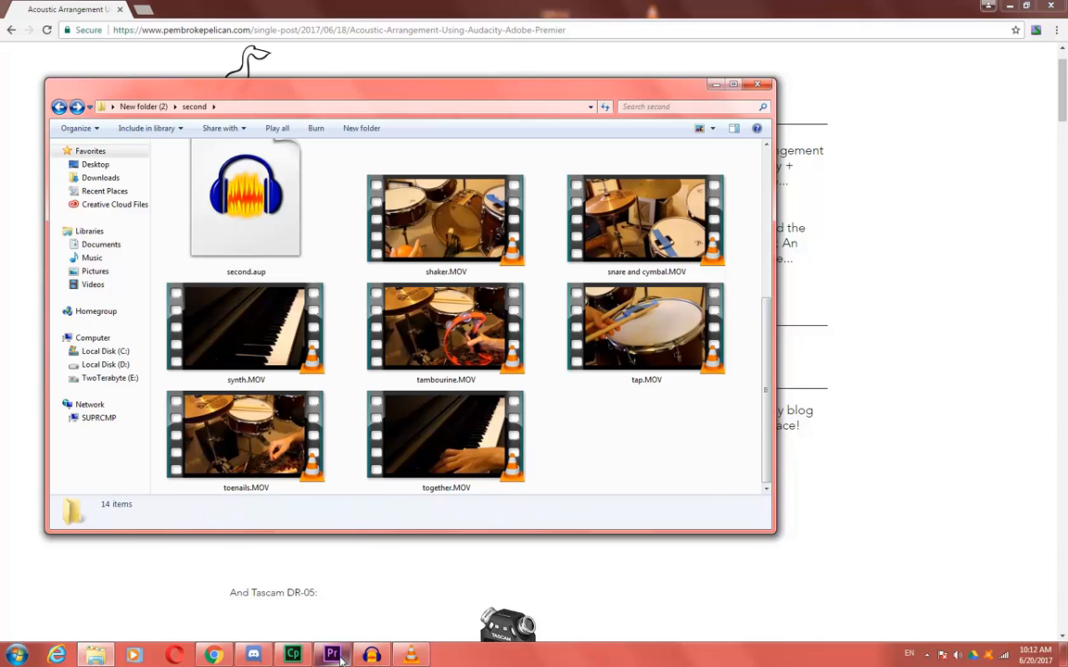
mouse_move(347, 661)
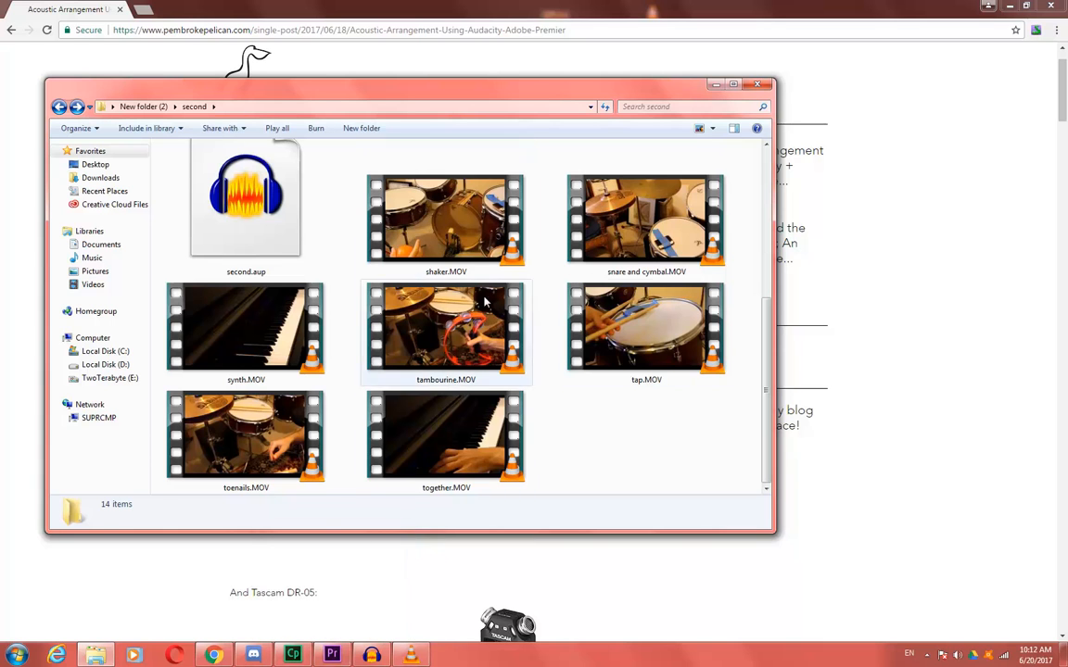
Step: Open shaker.MOV in VLC media player, pause it and shrink the player window so it fits on screen
left_click(477, 260)
double_click(455, 287)
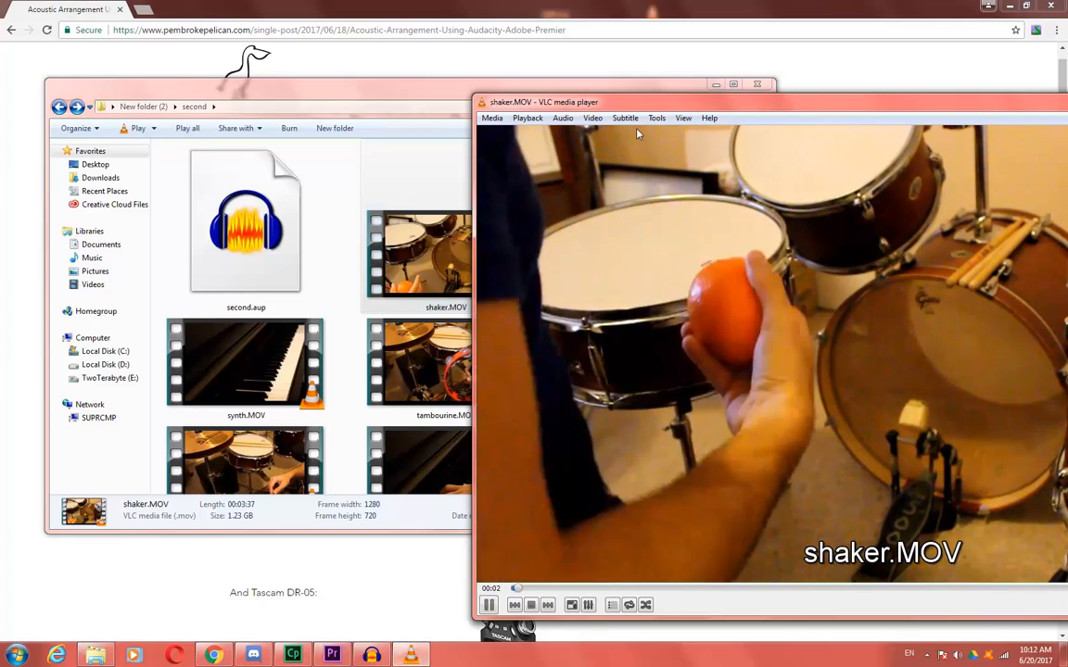
left_click_drag(653, 105, 508, 80)
key("space")
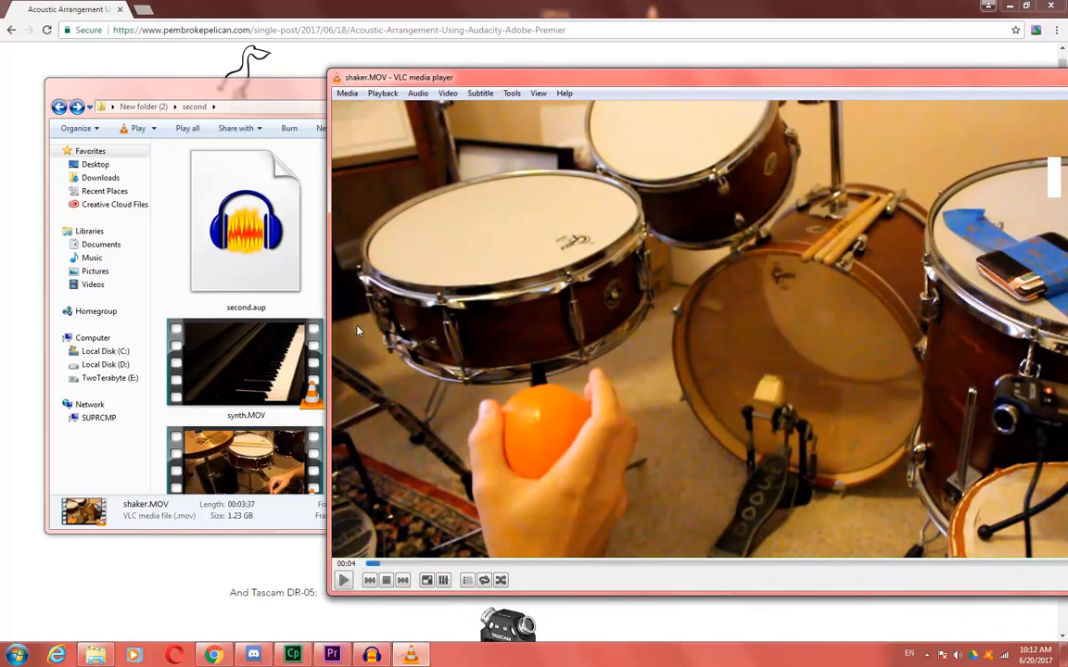
left_click_drag(330, 71, 551, 151)
left_click_drag(741, 158, 521, 108)
Step: Start a media conversion and add shaker.mp3 from New folder (2) as the source file
left_click(345, 125)
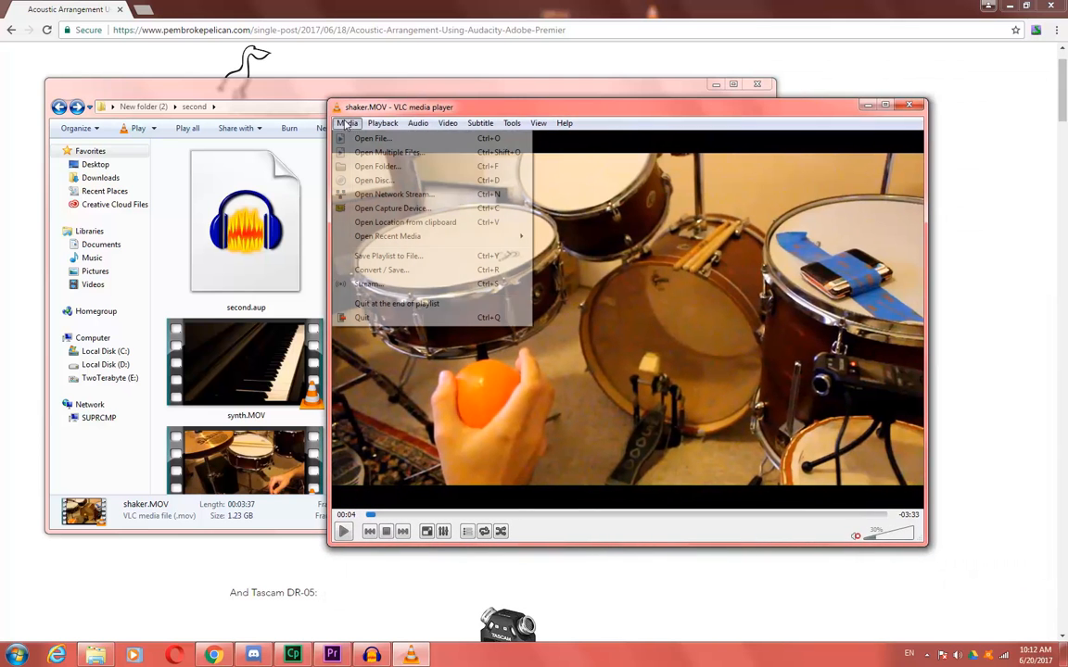
left_click(415, 271)
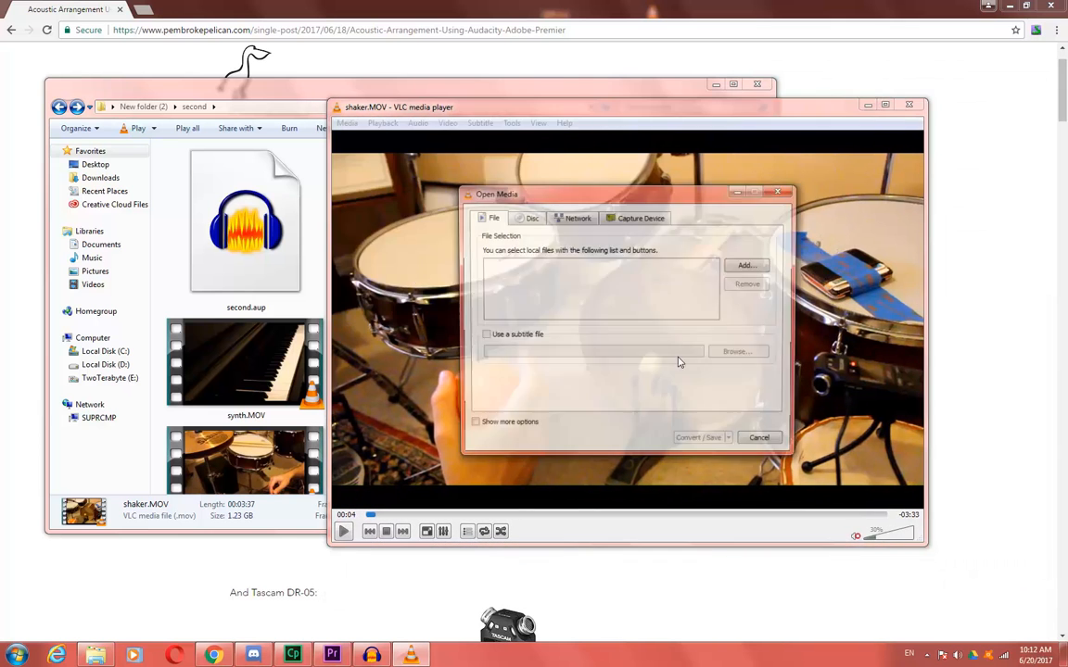
left_click(748, 267)
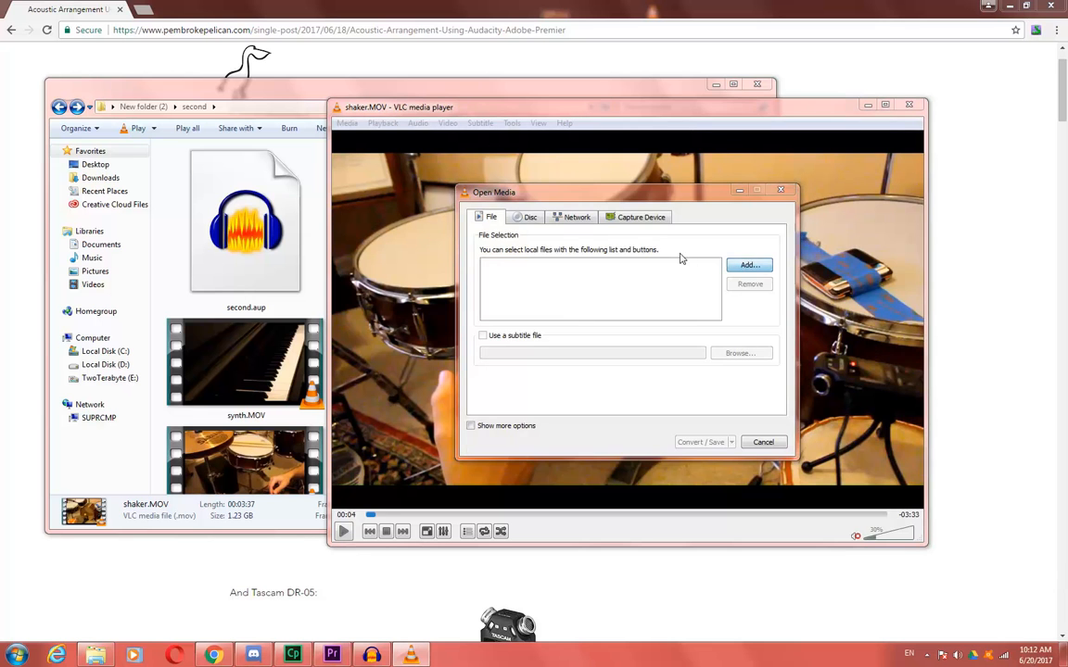
double_click(612, 371)
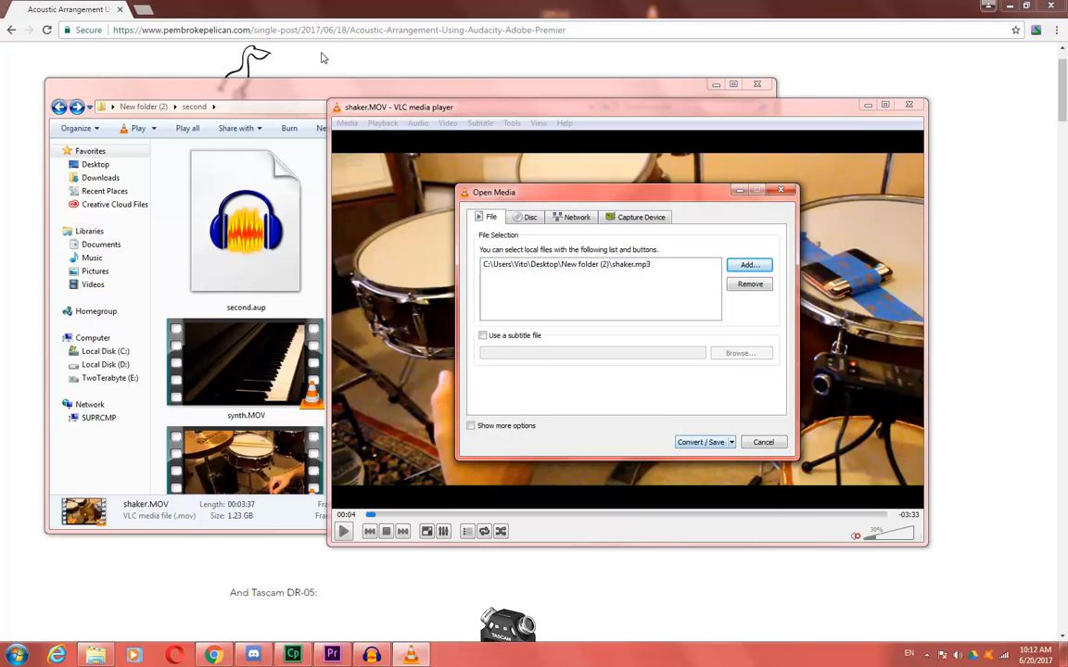
Step: Proceed to converting the added file and set the conversion profile to Audio - MP3
left_click(732, 442)
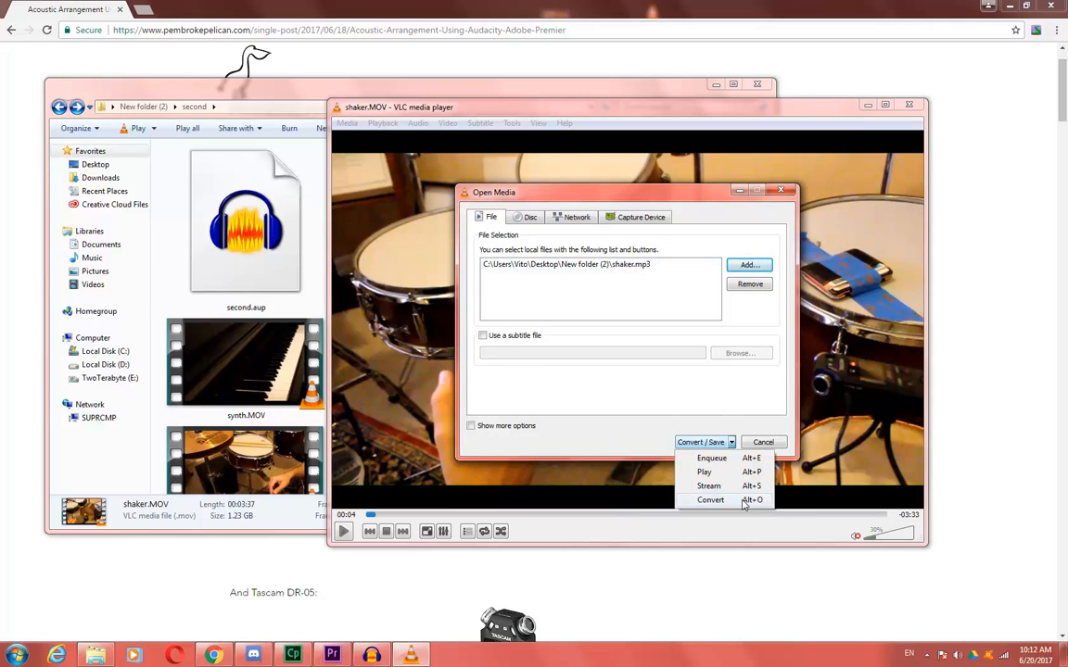
left_click(714, 501)
left_click(631, 348)
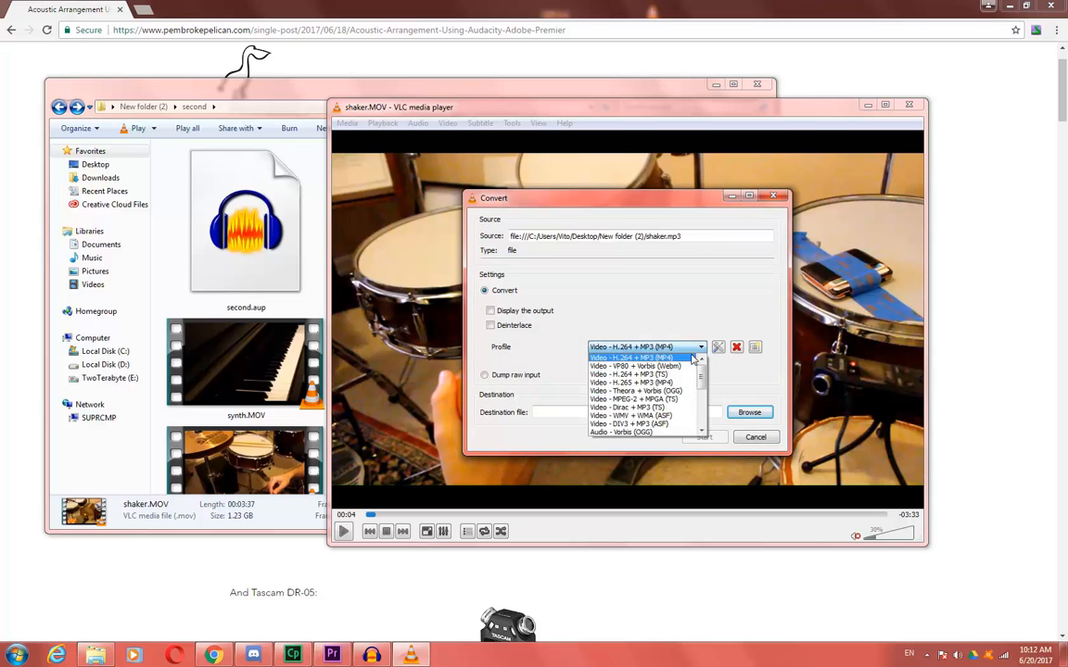
scroll(701, 385, "down", 1)
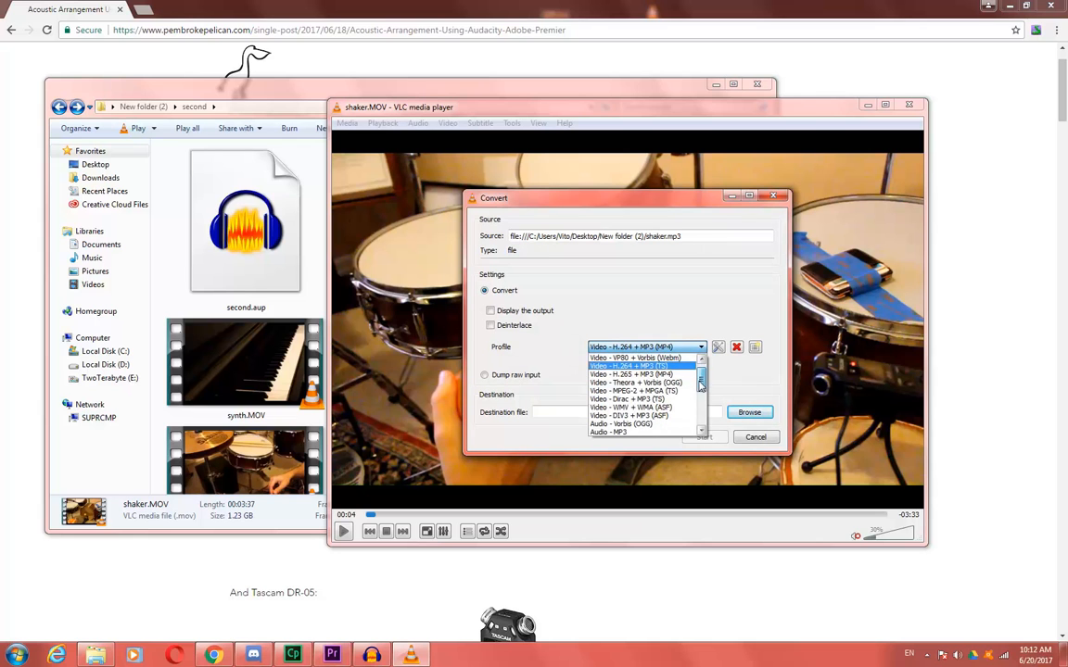
left_click(621, 432)
Step: Set the destination file to shaker2 in the second\third folder and start the conversion
left_click(743, 418)
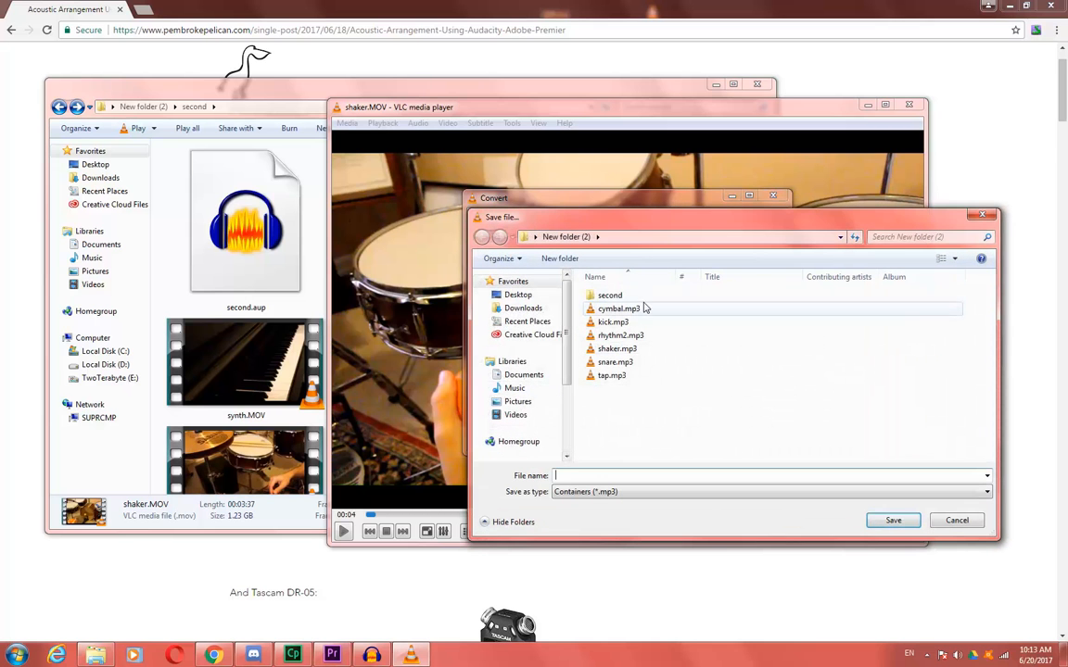
double_click(610, 295)
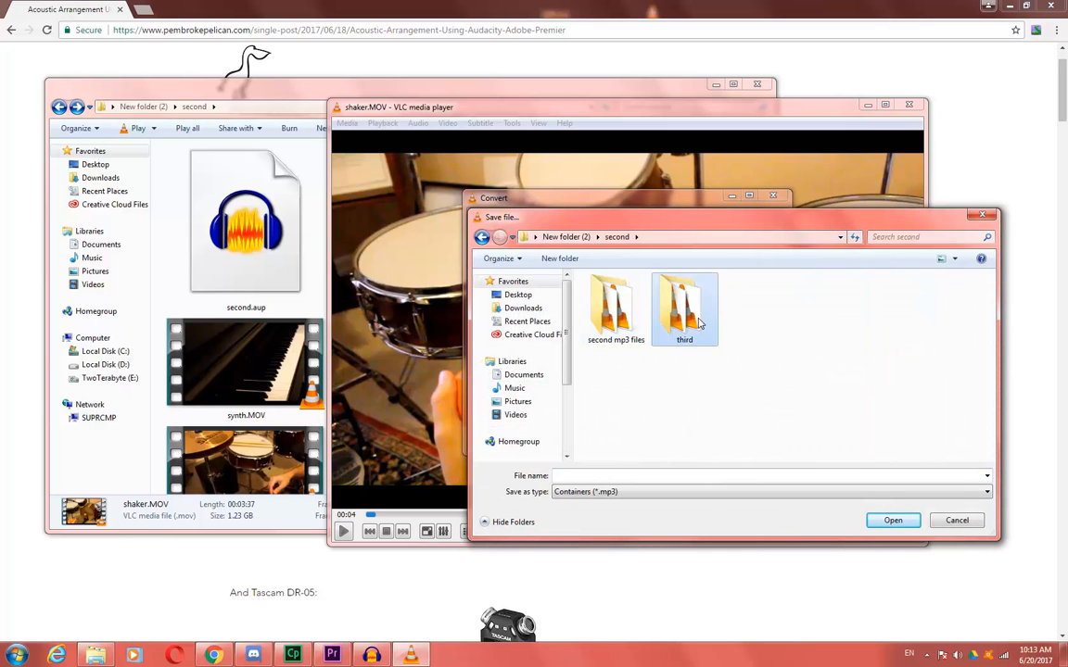
double_click(686, 310)
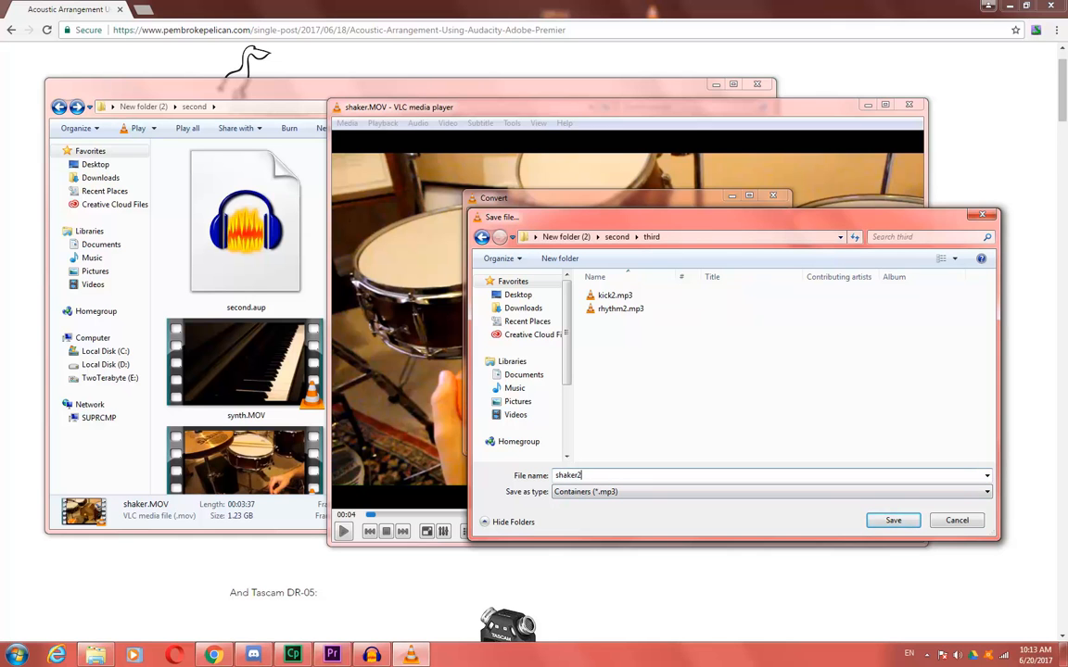
key("Return")
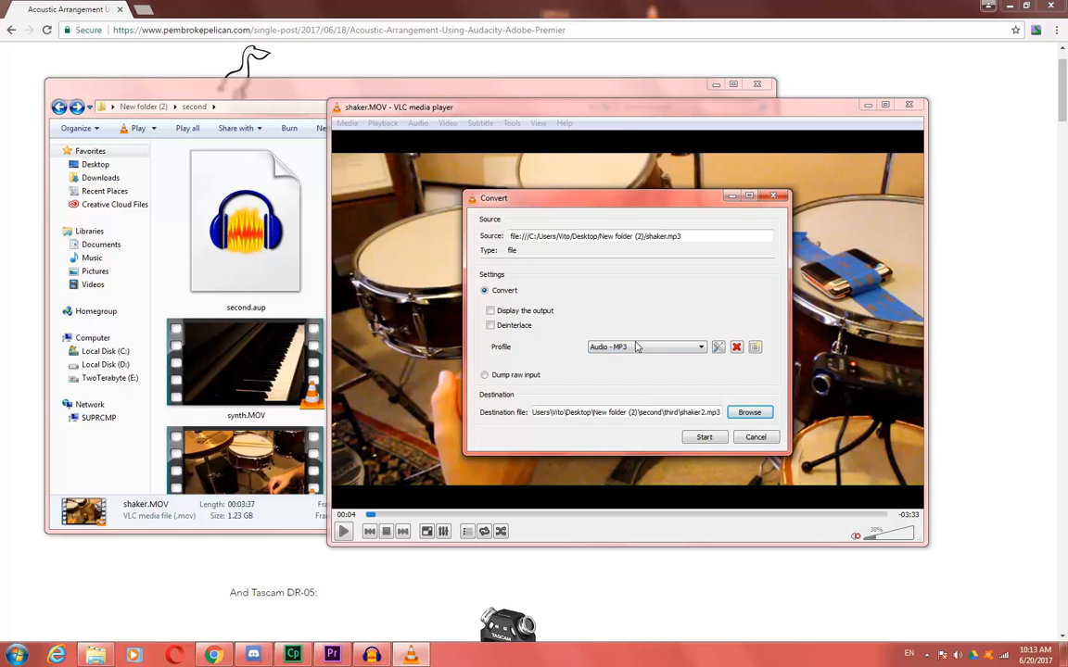
left_click(704, 437)
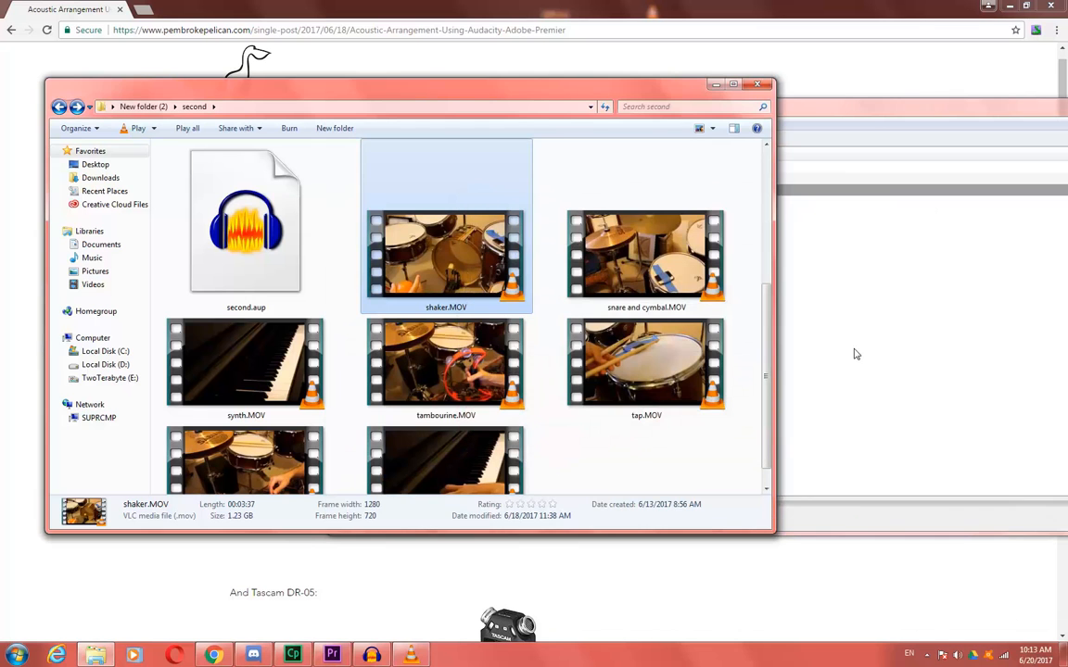
Step: Check the conversion's progress in the VLC playlist window and return to the second folder in Windows Explorer
left_click_drag(870, 114, 607, 118)
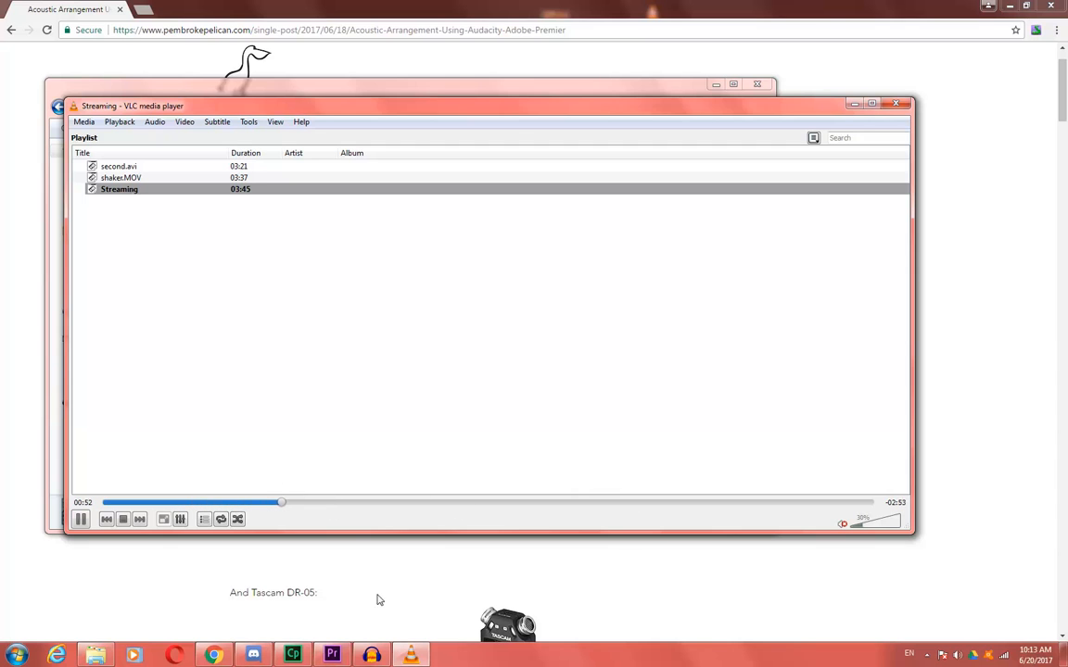
left_click(95, 653)
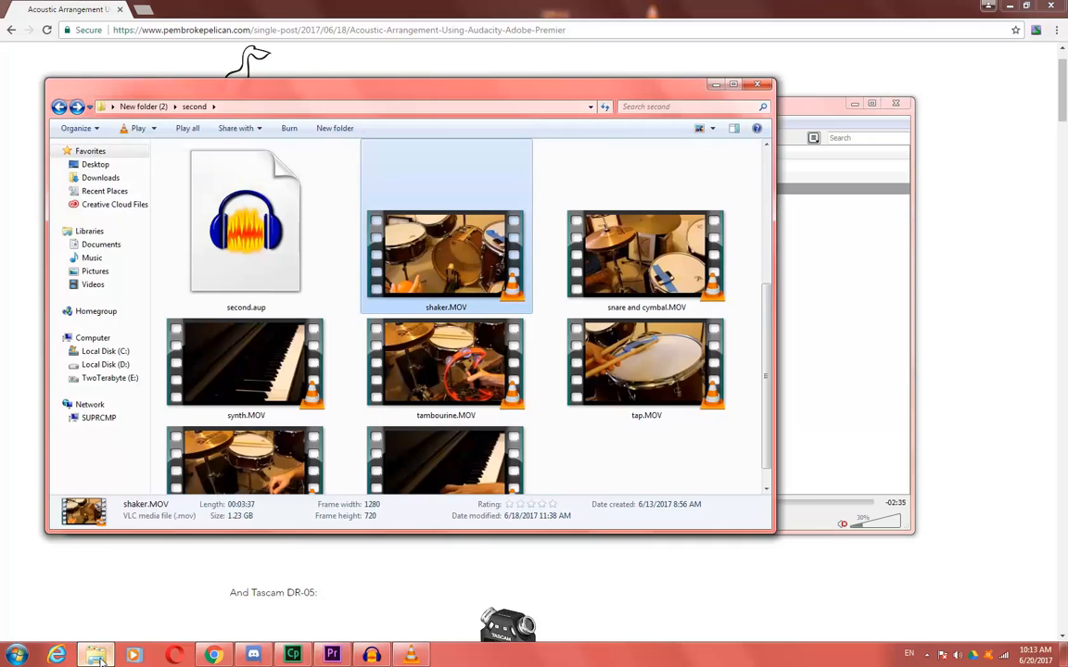
Step: Open the third folder inside second and move the Explorer window aside to uncover the VLC playlist
scroll(347, 193, "up", 2)
scroll(348, 192, "up", 2)
double_click(446, 257)
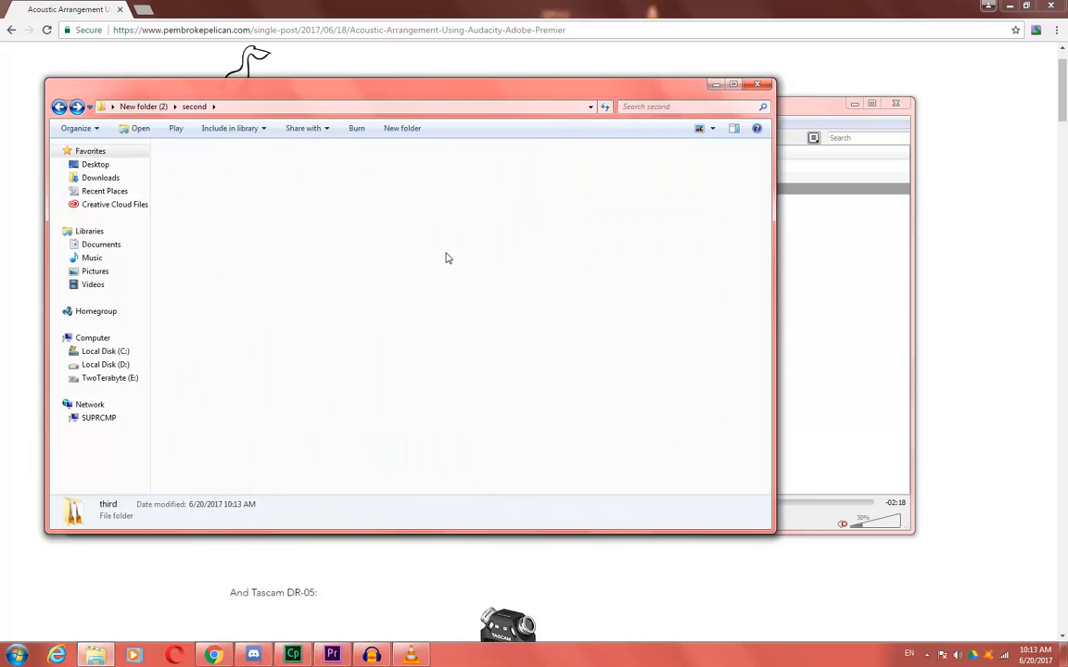
left_click_drag(431, 92, 975, 138)
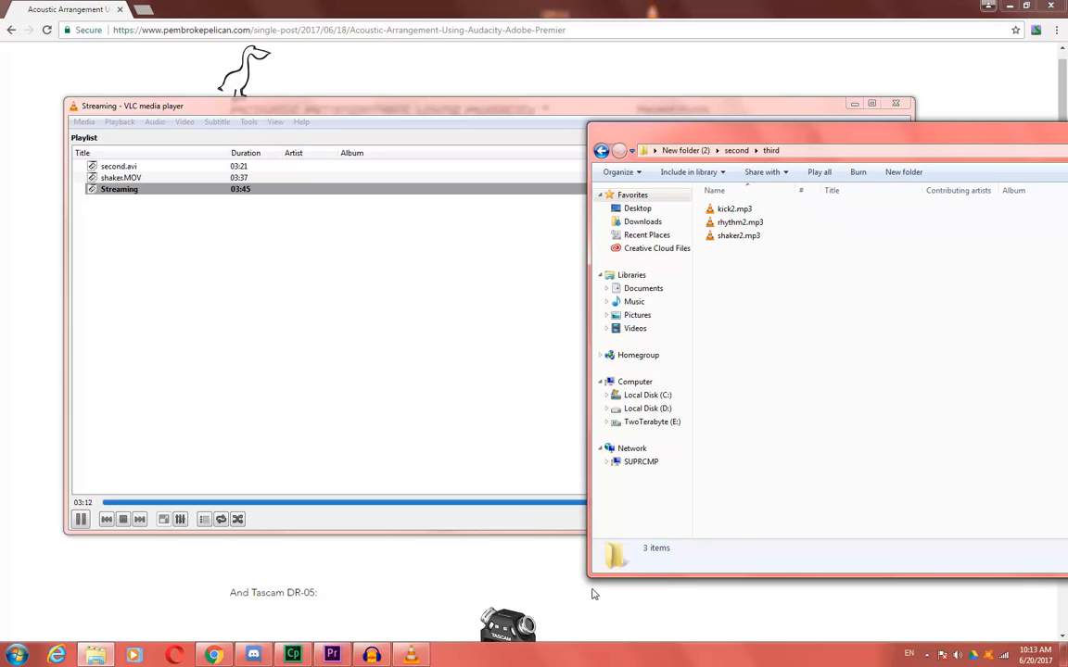
Step: Switch to the second project in Audacity and examine how its shaker, tap, rhythm, organ and kick tracks line up
mouse_move(382, 659)
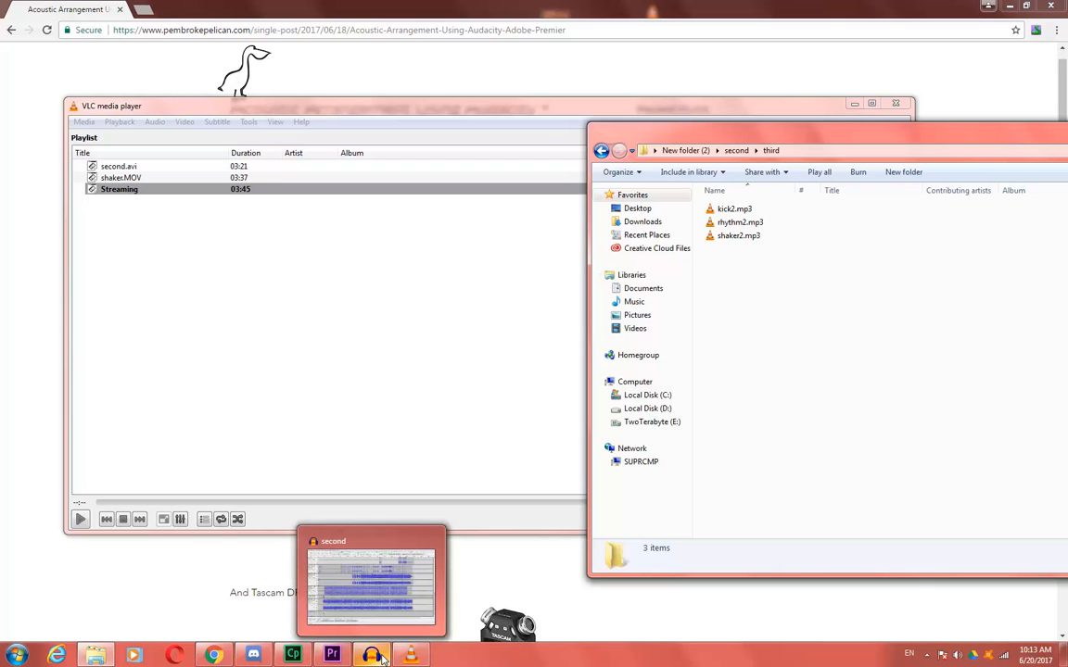
left_click(382, 658)
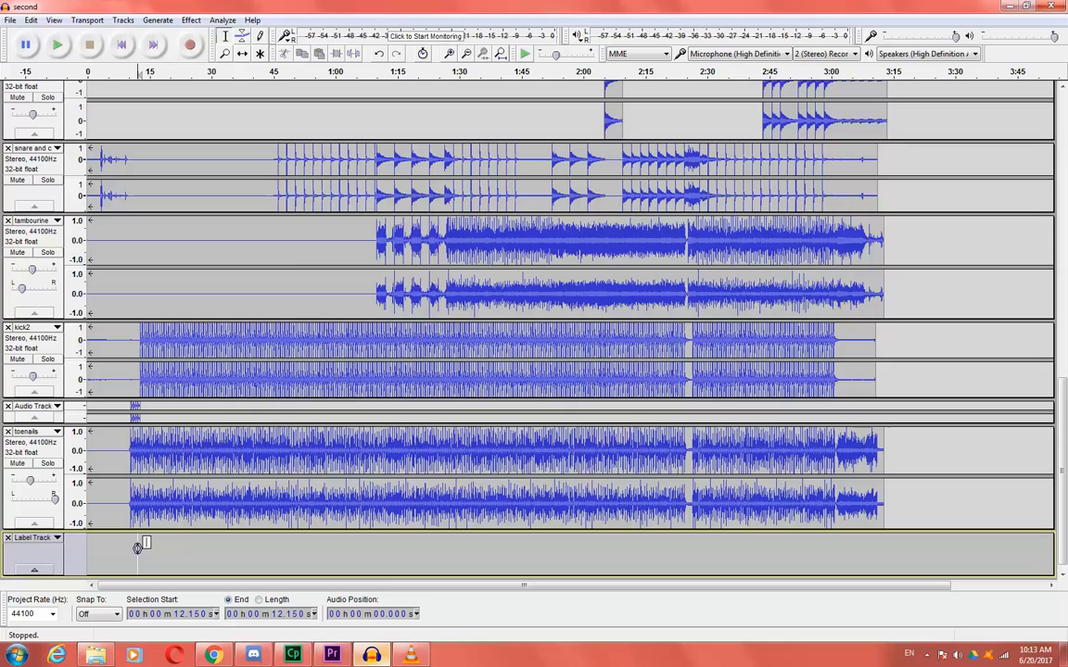
scroll(137, 548, "up", 15)
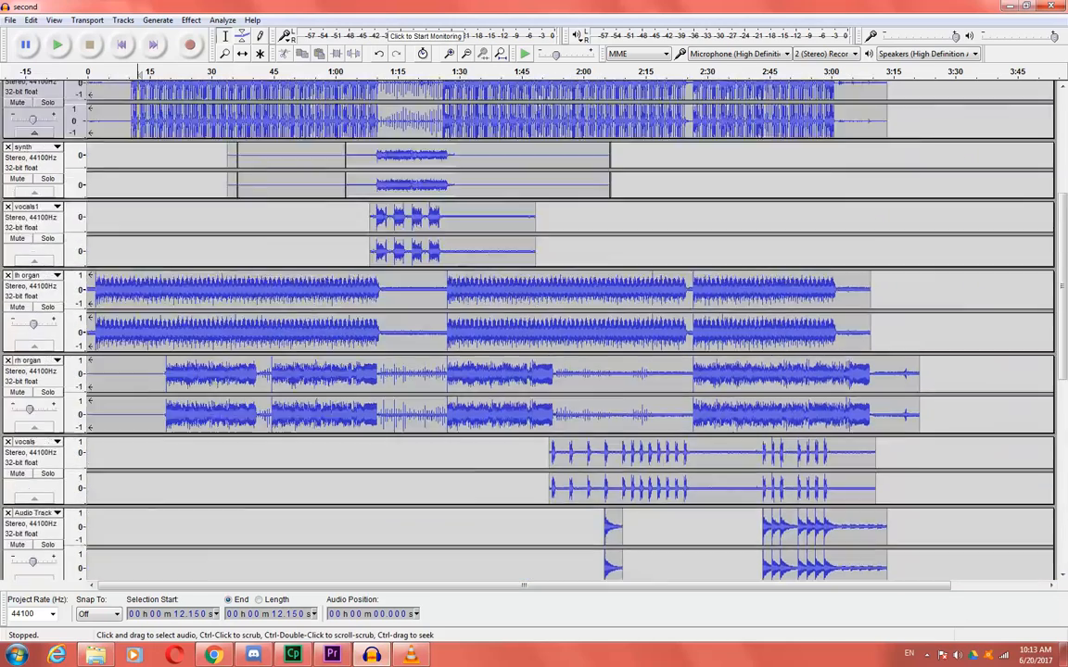
scroll(137, 547, "up", 3)
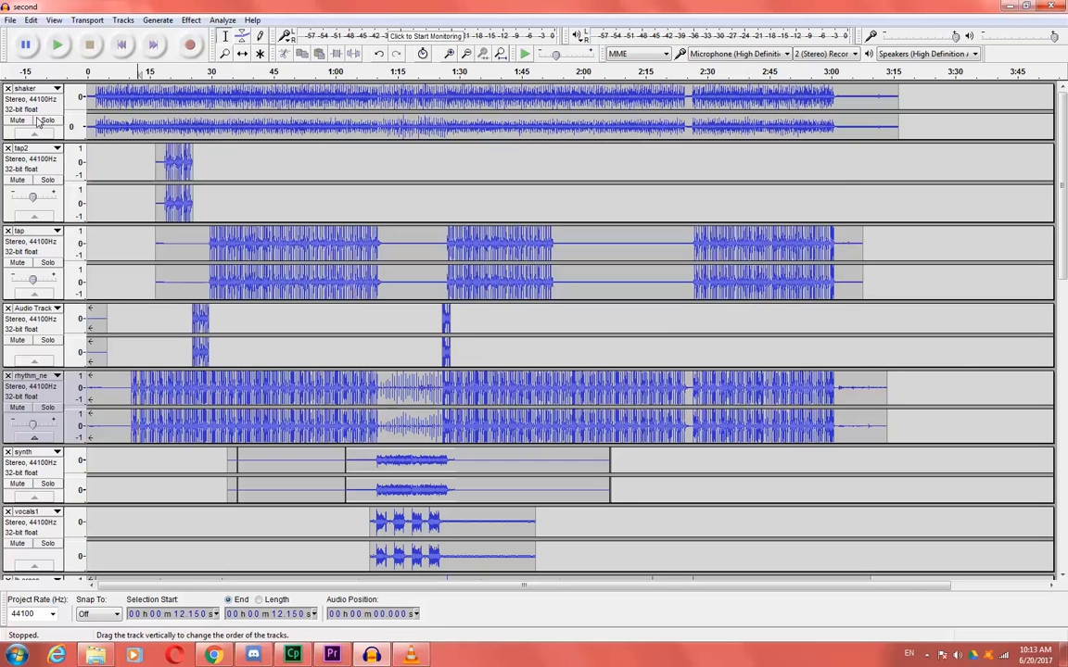
left_click(229, 267)
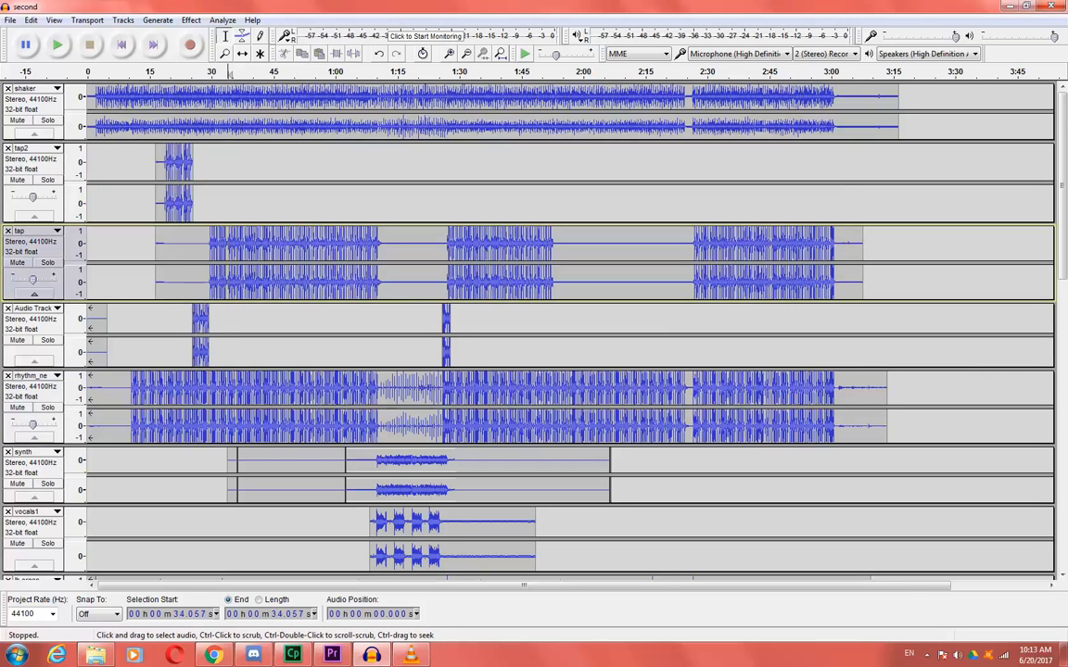
left_click(210, 264)
left_click(98, 102)
scroll(97, 102, "down", 6)
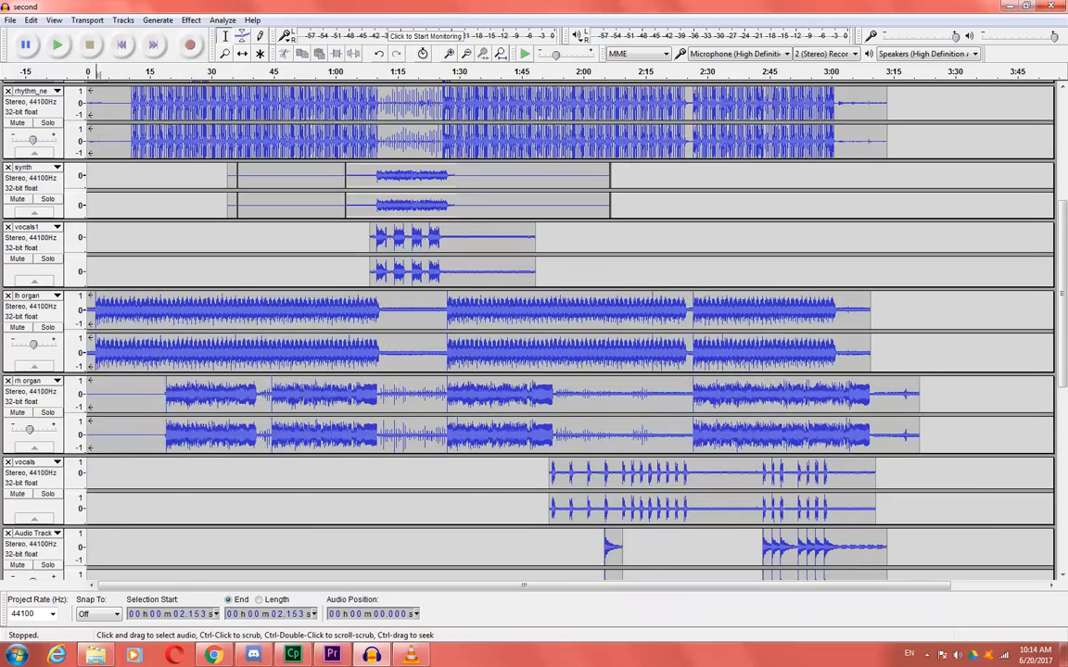
scroll(252, 323, "down", 10)
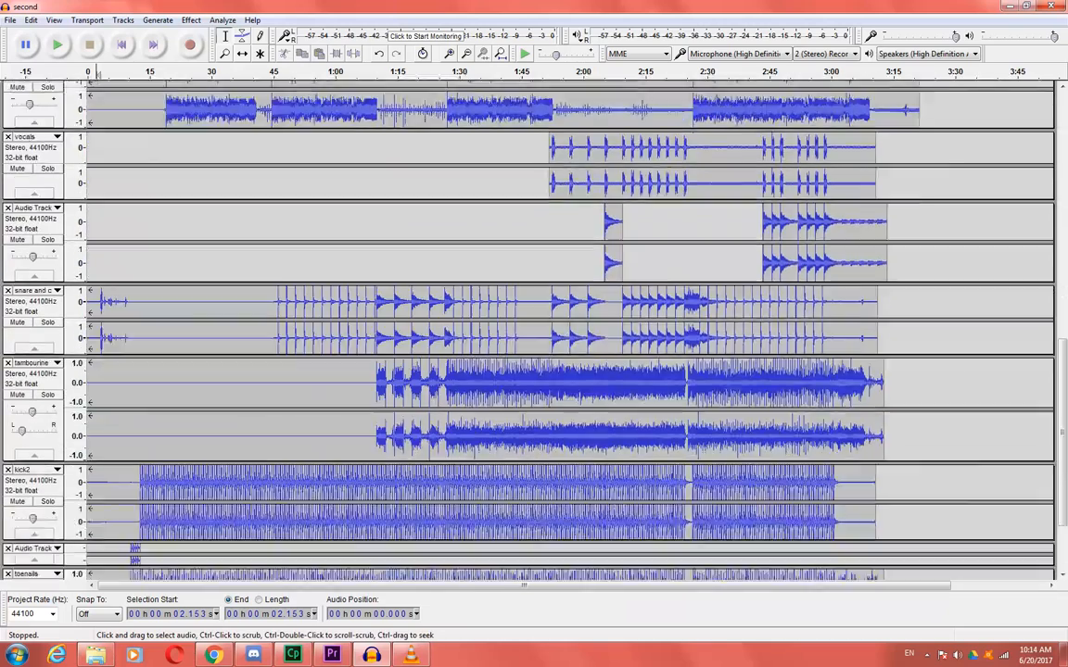
scroll(160, 339, "up", 15)
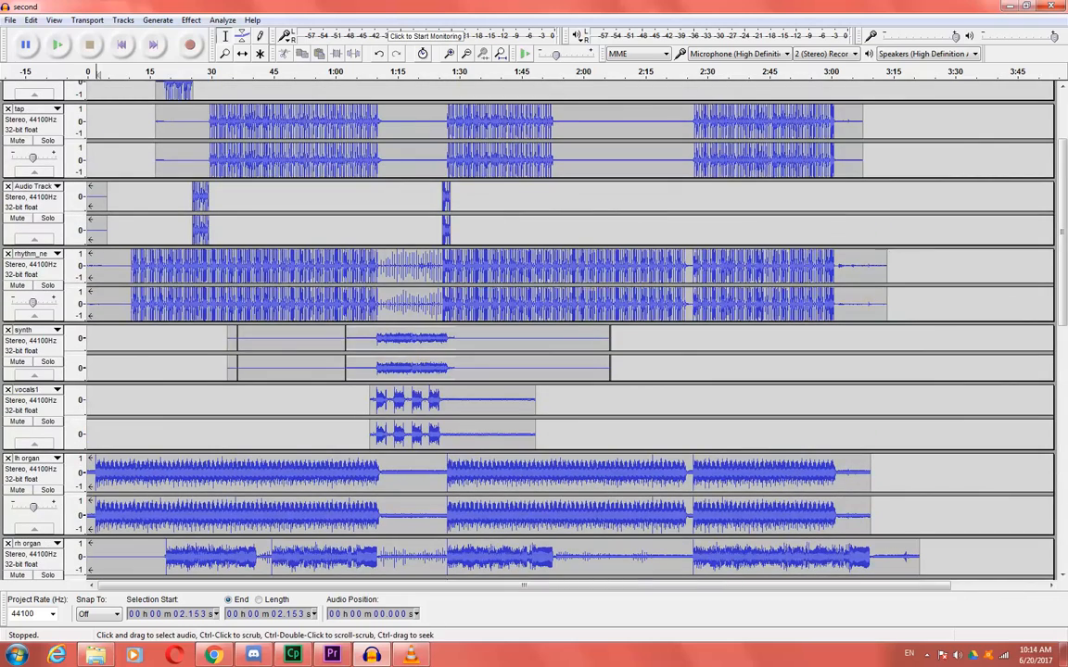
Step: Create a new Audacity project, import kick2.mp3 from the third folder, and place the cursor at the kick's first main beat
key("ctrl+n")
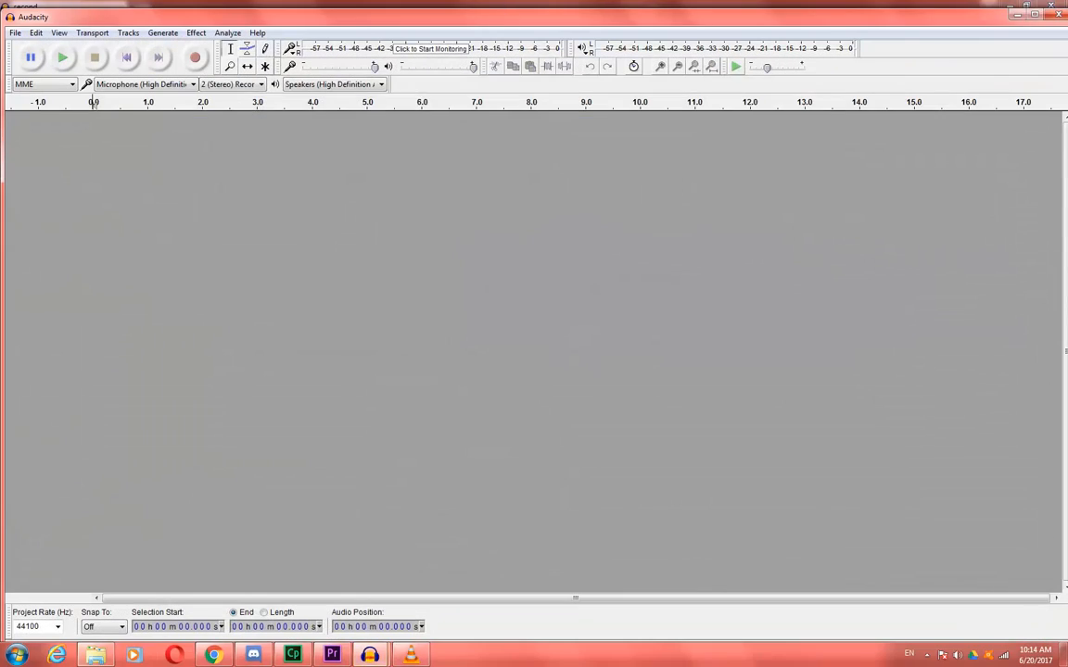
left_click(96, 655)
left_click_drag(722, 214, 413, 266)
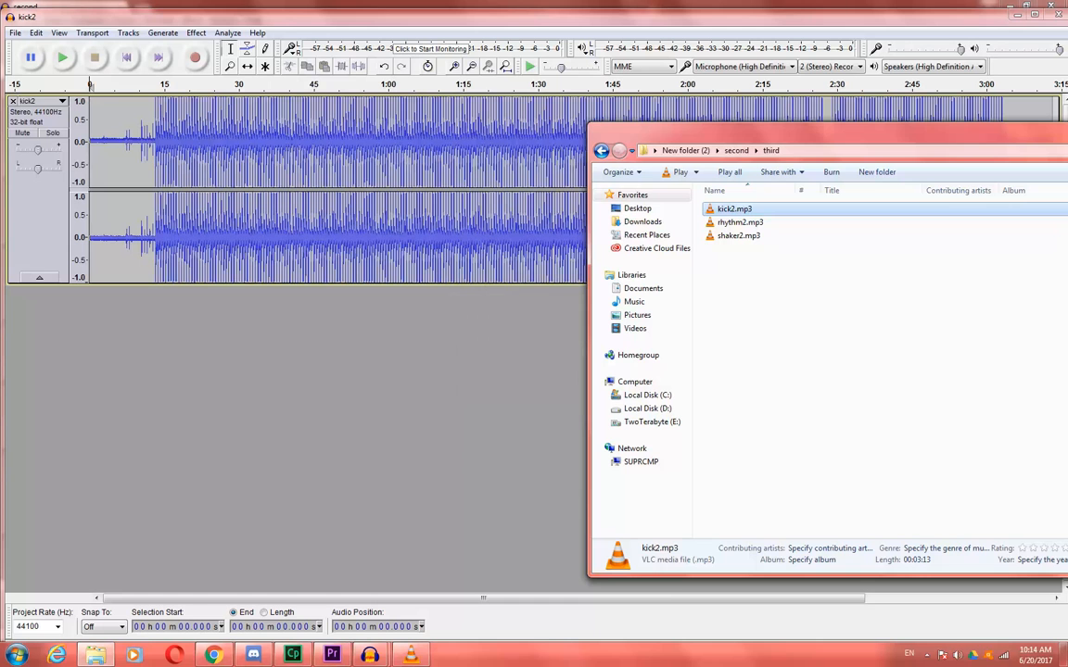
left_click(151, 144)
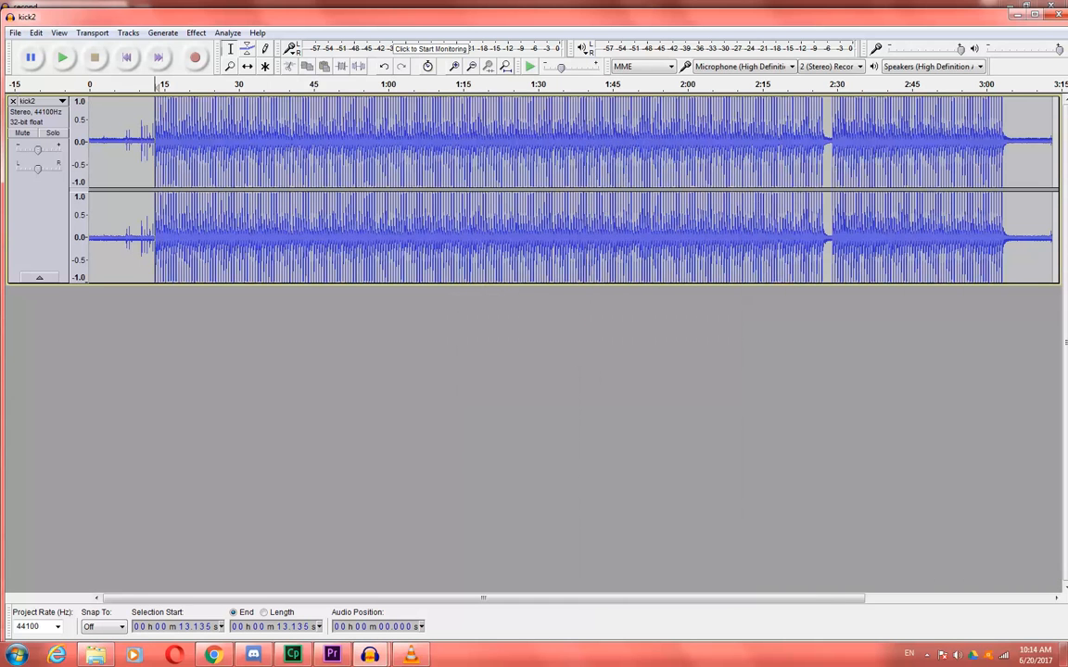
Step: Import shaker2.mp3 as a second track below kick2 and compare the points where the two parts begin
key("alt+Tab")
left_click(798, 329)
left_click(738, 239)
left_click(742, 227)
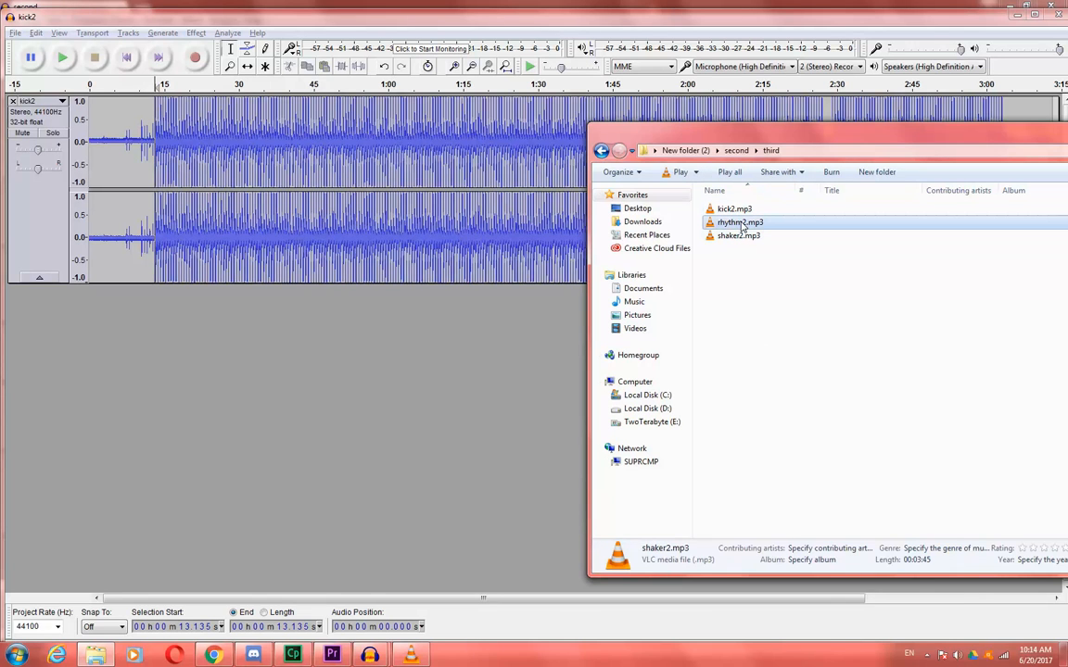
left_click(735, 288)
left_click(744, 240)
left_click_drag(736, 236, 278, 387)
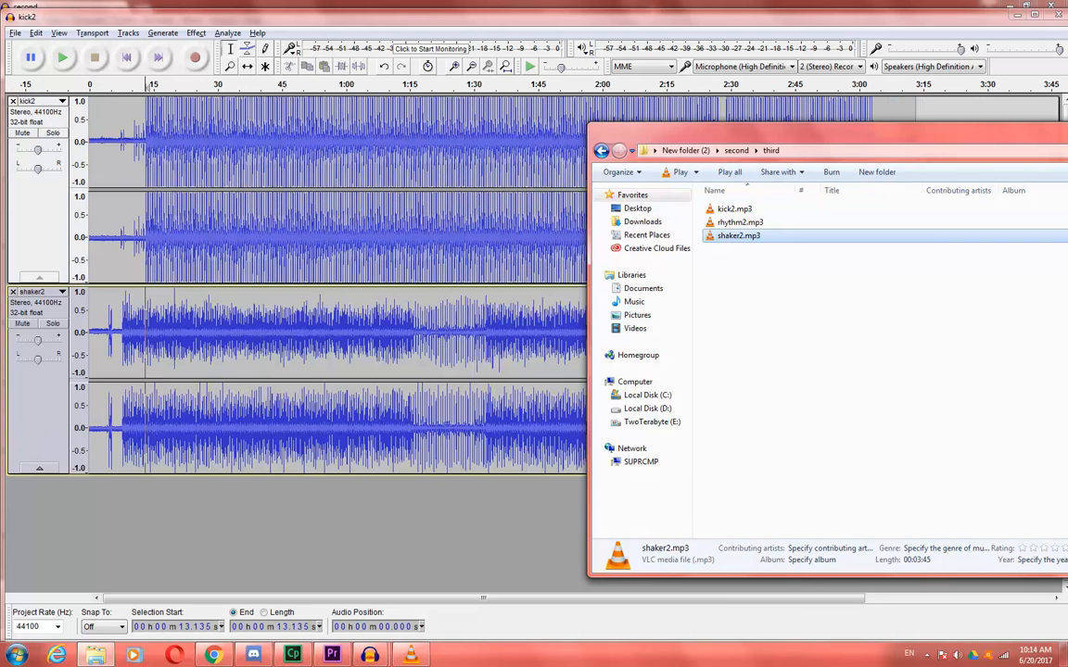
left_click(143, 329)
left_click(124, 327)
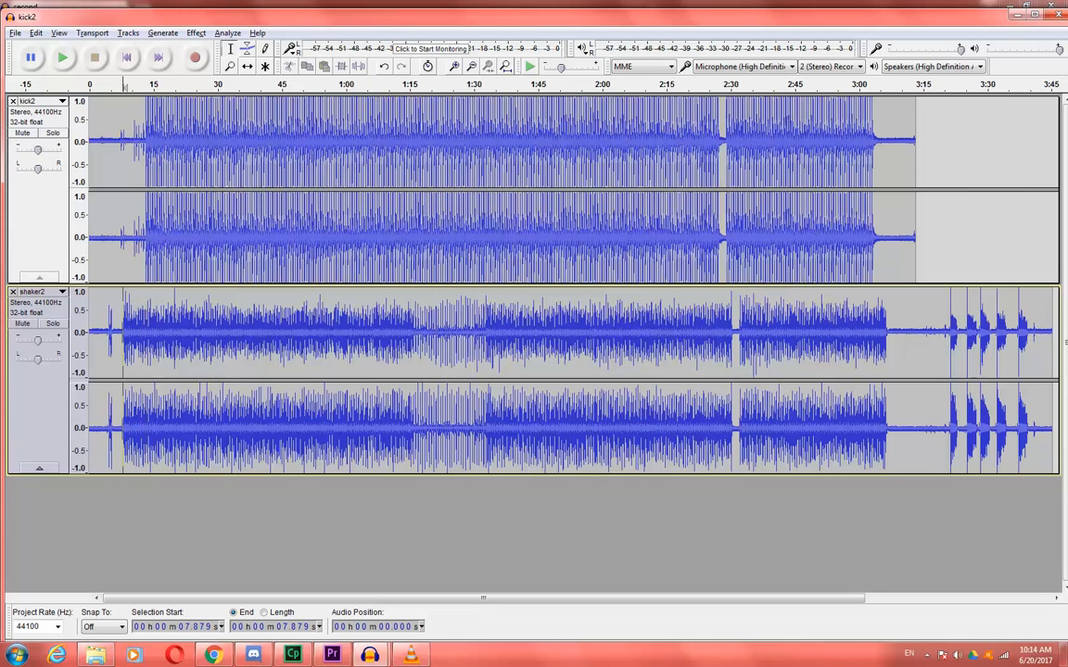
left_click(144, 240)
Step: Import rhythm2.mp3 from the third folder as a third track below shaker2
key("alt+Tab")
left_click(746, 224)
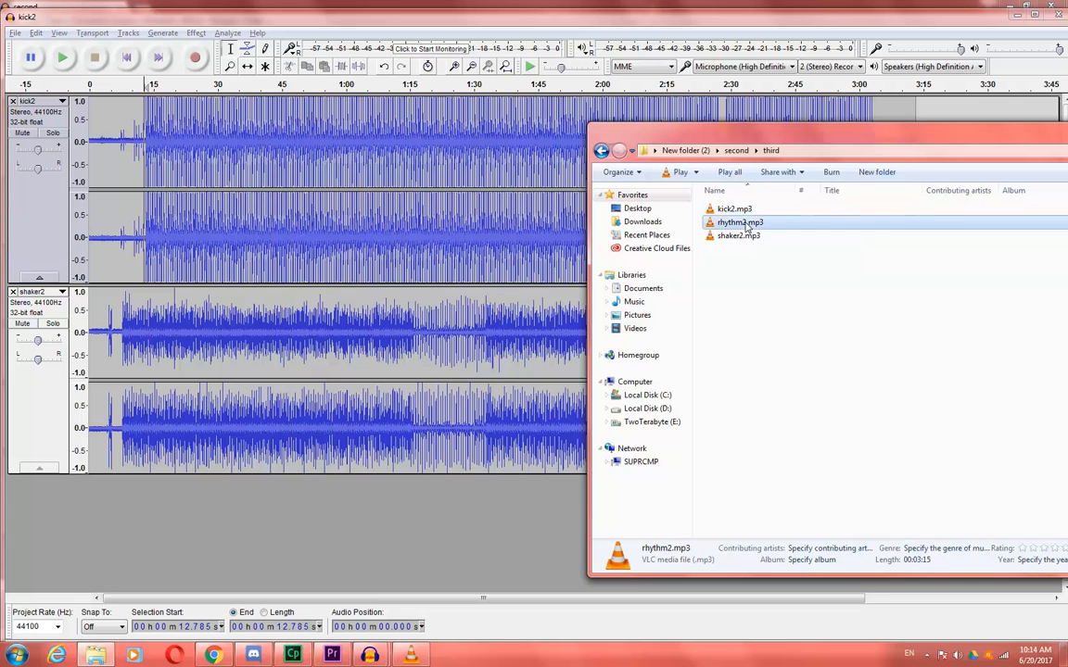
left_click_drag(747, 224, 408, 449)
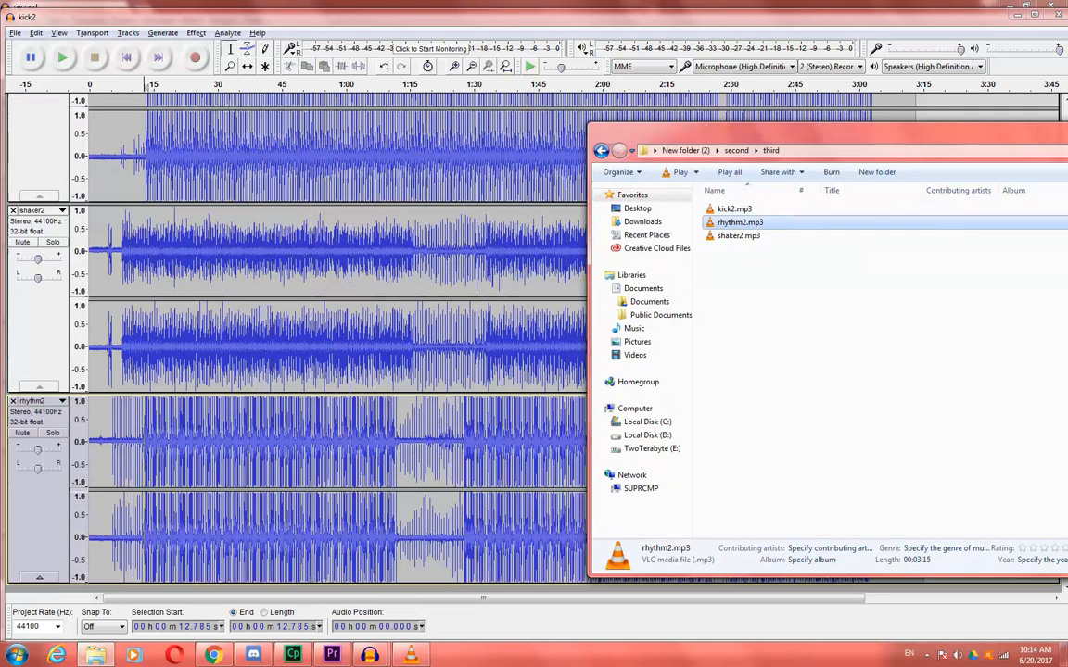
left_click(377, 454)
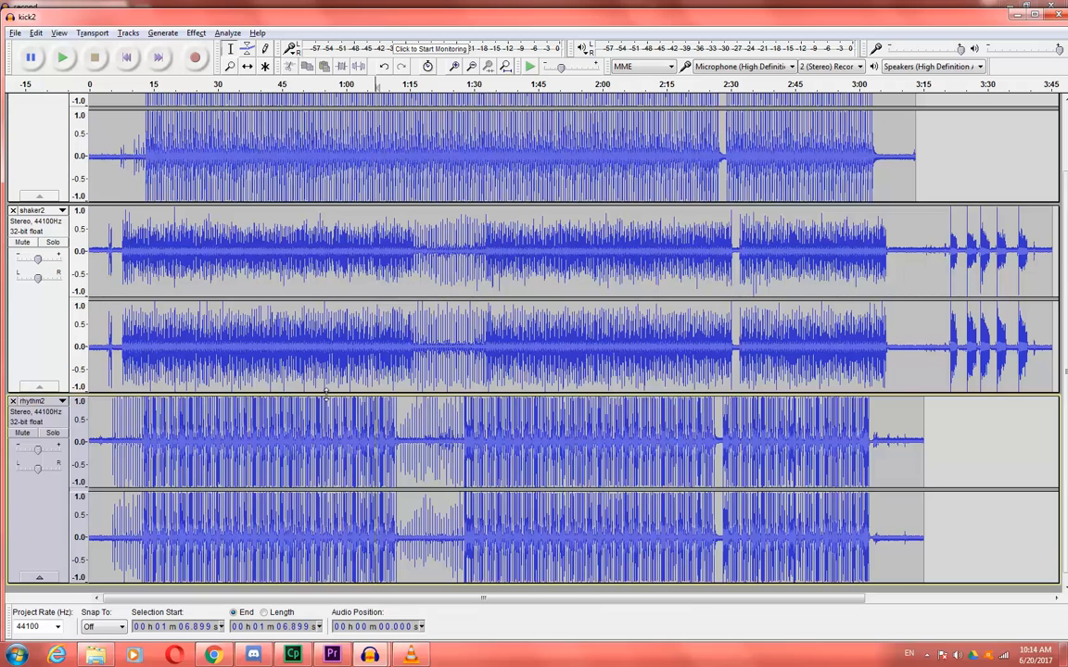
Step: Reduce the heights of the kick2, shaker2 and rhythm2 tracks so all three fit in the project window
left_click_drag(326, 395, 327, 322)
left_click_drag(345, 513, 345, 466)
left_click_drag(201, 283, 200, 239)
Step: Compare the start of the shaker playing with kick2's first main beat by placing the cursor at each
left_click(148, 230)
left_click(125, 246)
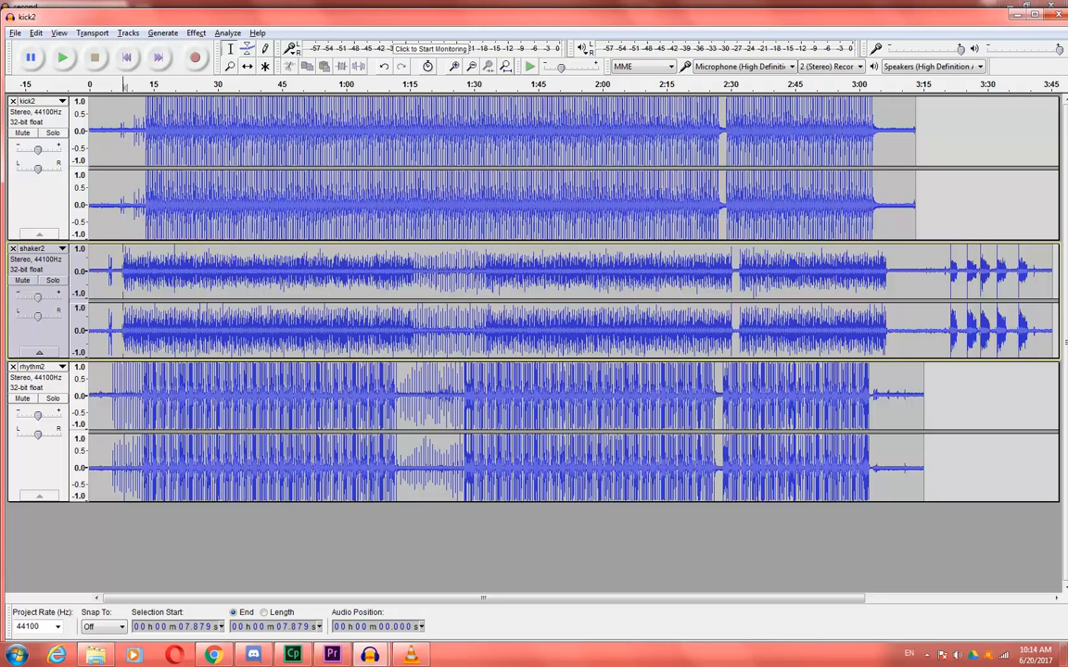
left_click(152, 199)
left_click(144, 206)
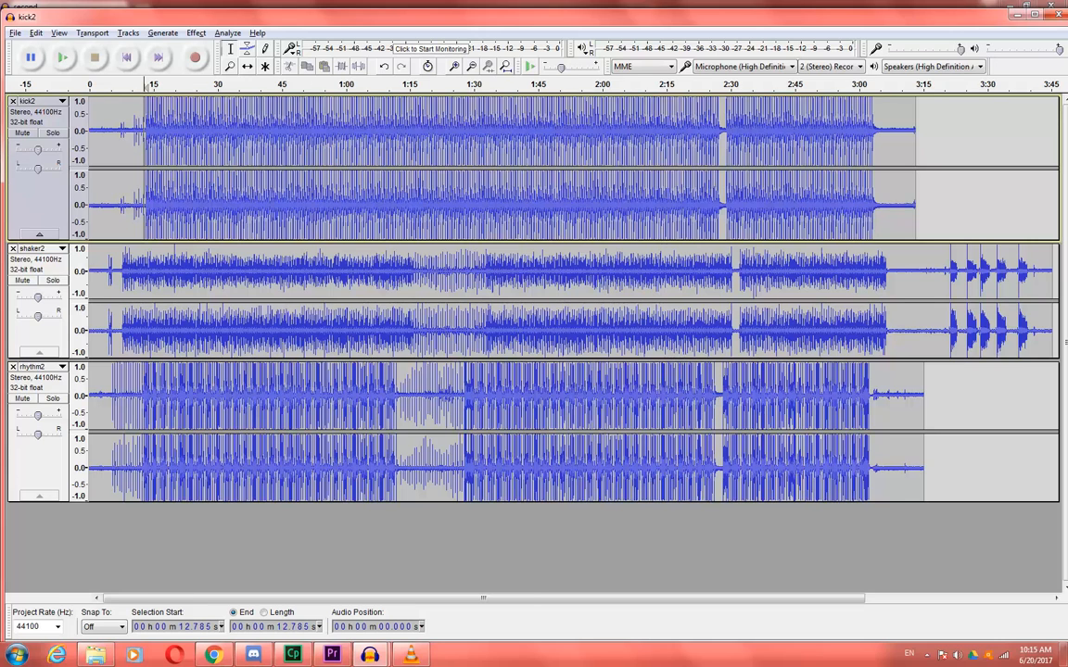
Step: Shift the shaker2 track about 5.35 seconds later with the Time Shift Tool and check its alignment with kick2's first main beat
scroll(136, 203, "up", 2)
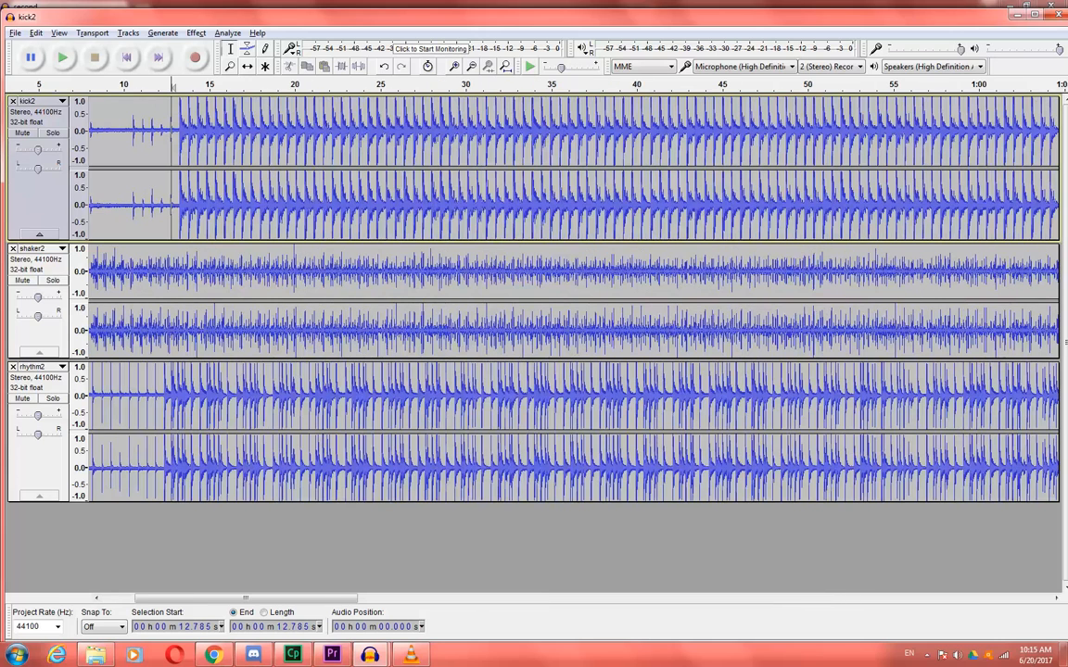
left_click_drag(241, 598, 171, 598)
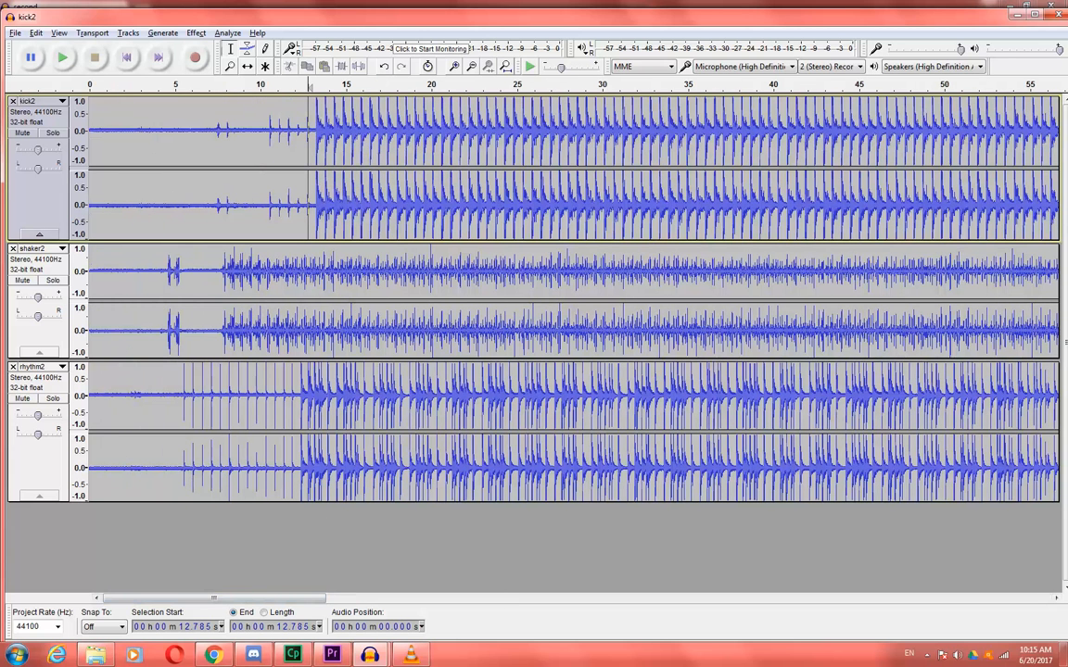
left_click(222, 278)
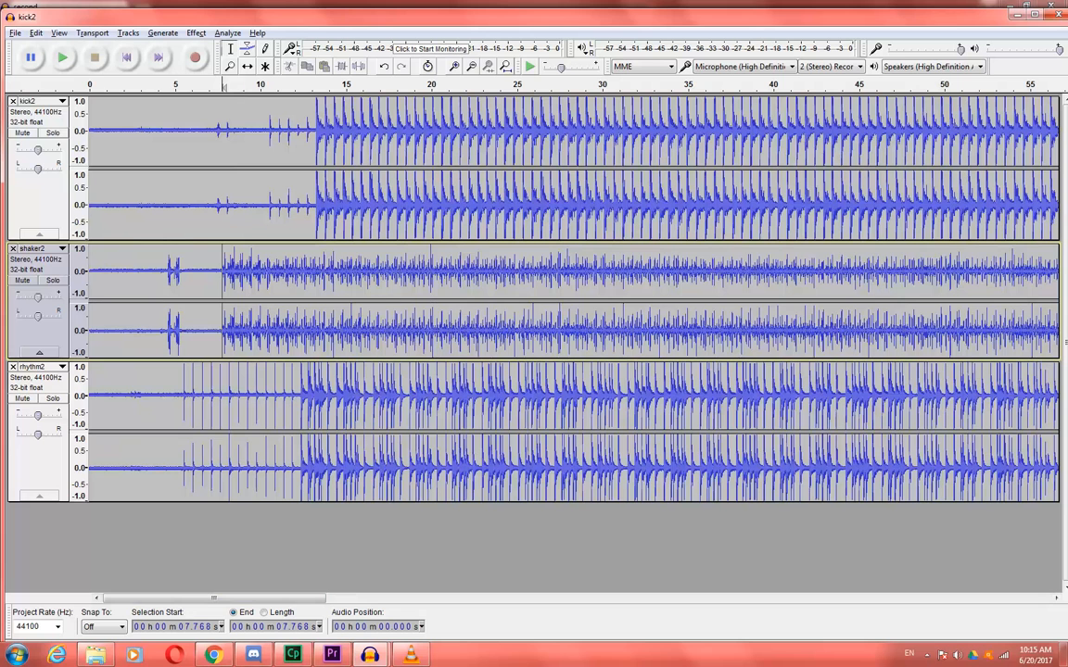
left_click(51, 307)
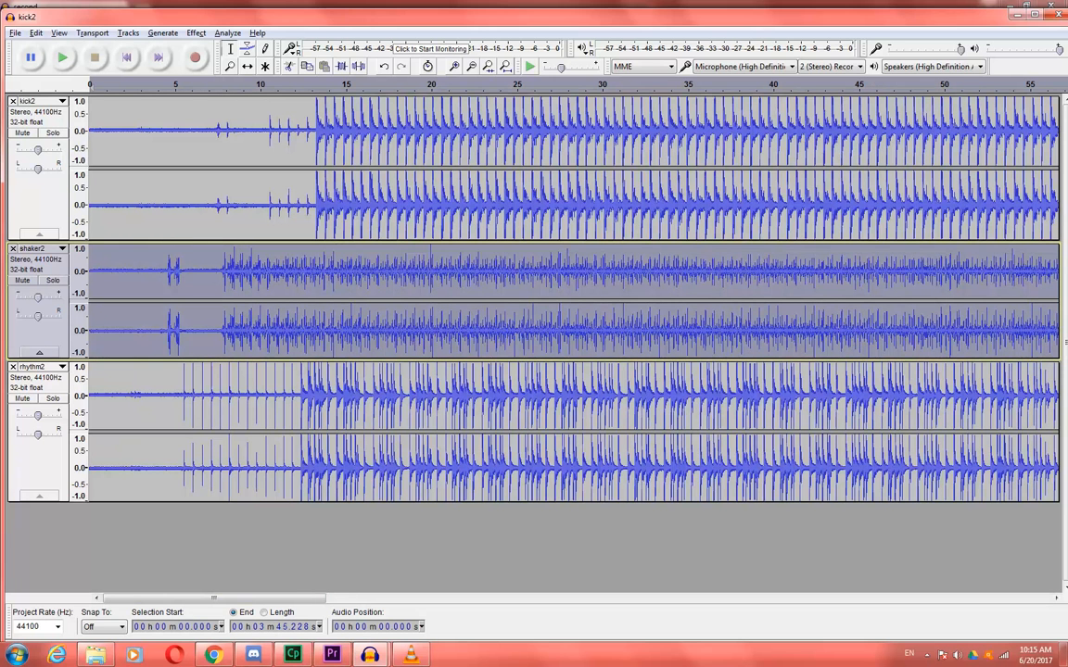
left_click(246, 70)
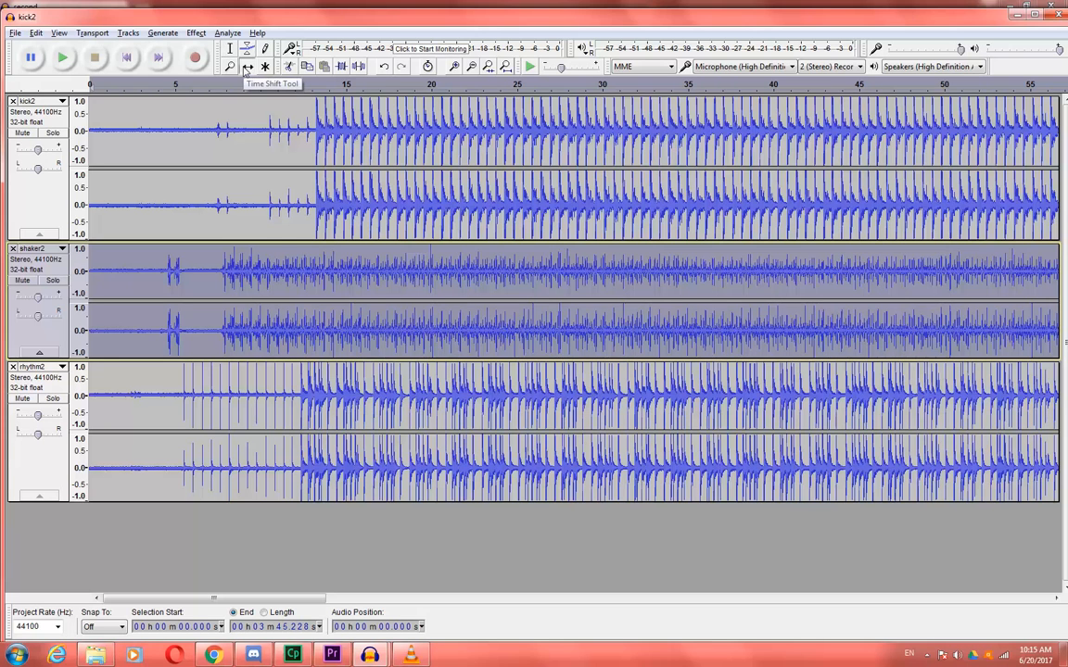
left_click_drag(278, 278, 372, 278)
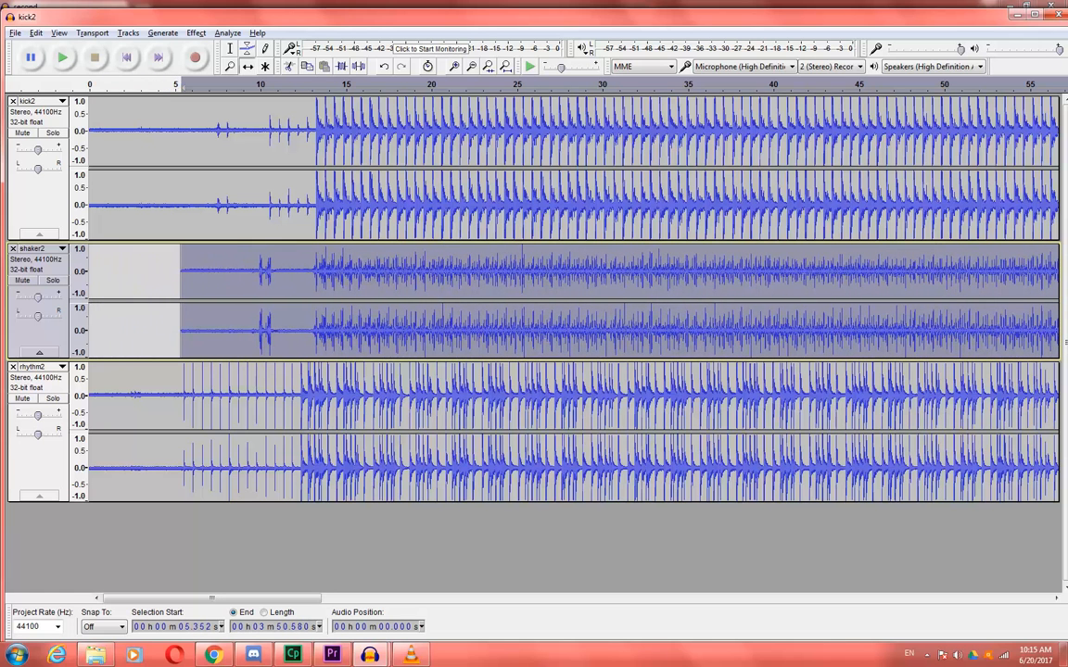
scroll(315, 278, "up", 2, "ctrl")
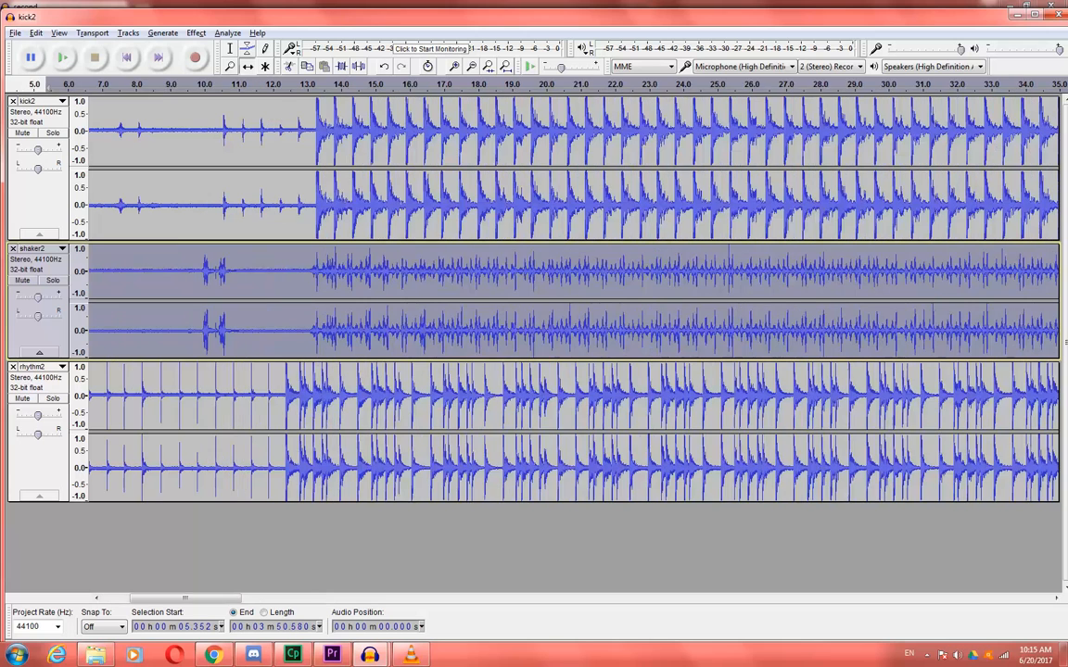
scroll(316, 243, "up", 1, "ctrl")
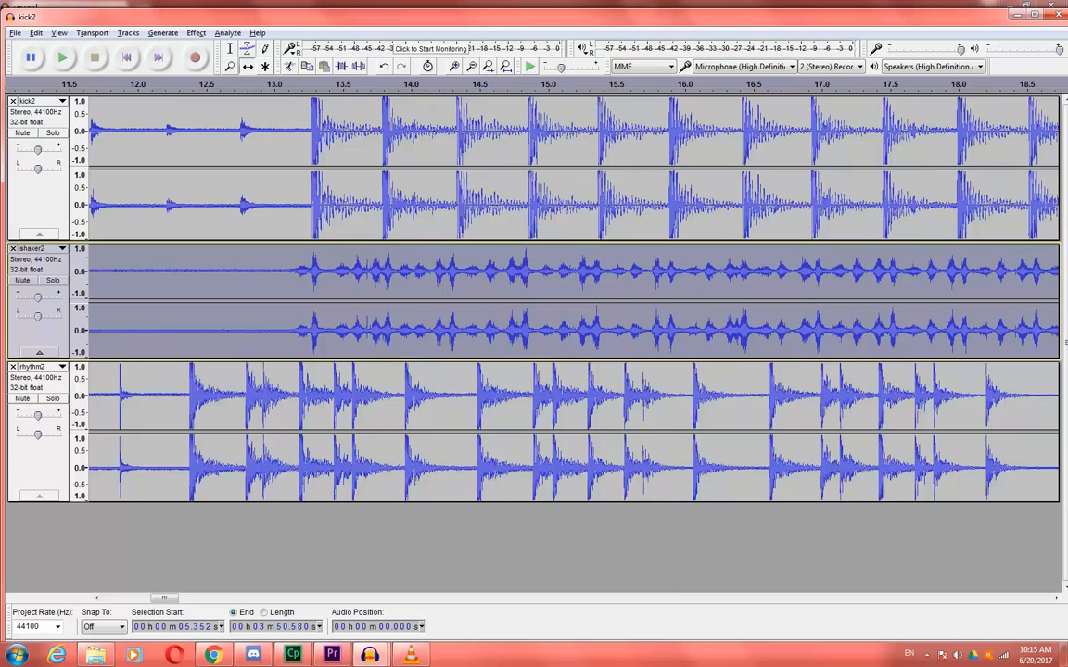
scroll(315, 242, "down", 2, "ctrl")
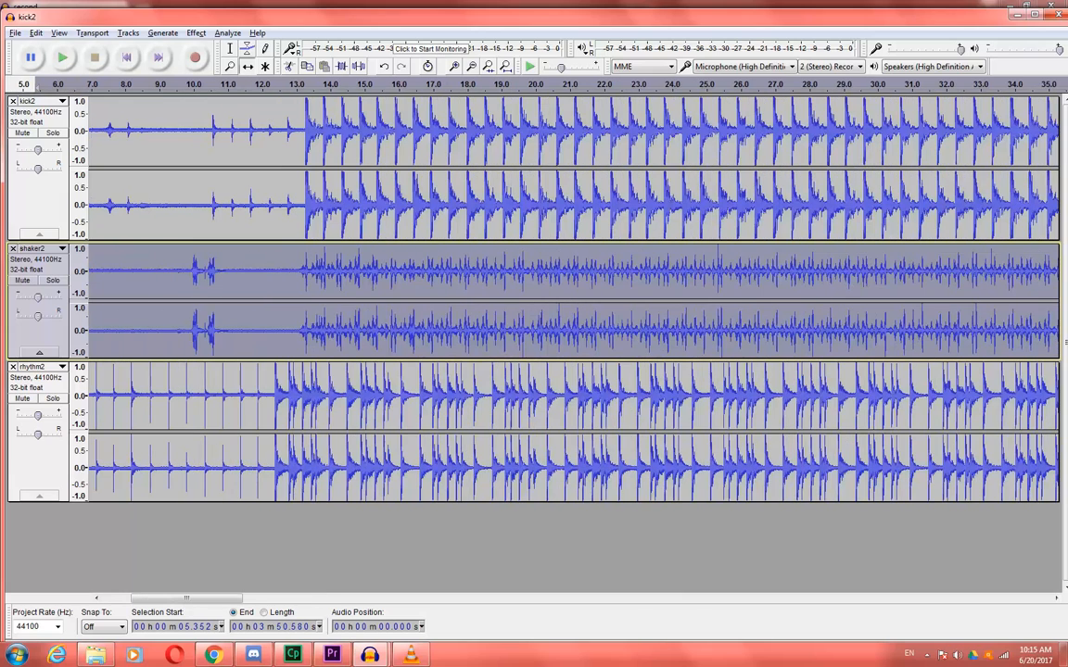
Step: Shift the rhythm2 track about 0.87 seconds later so its first main hit aligns with kick2's first main beat
left_click(59, 469)
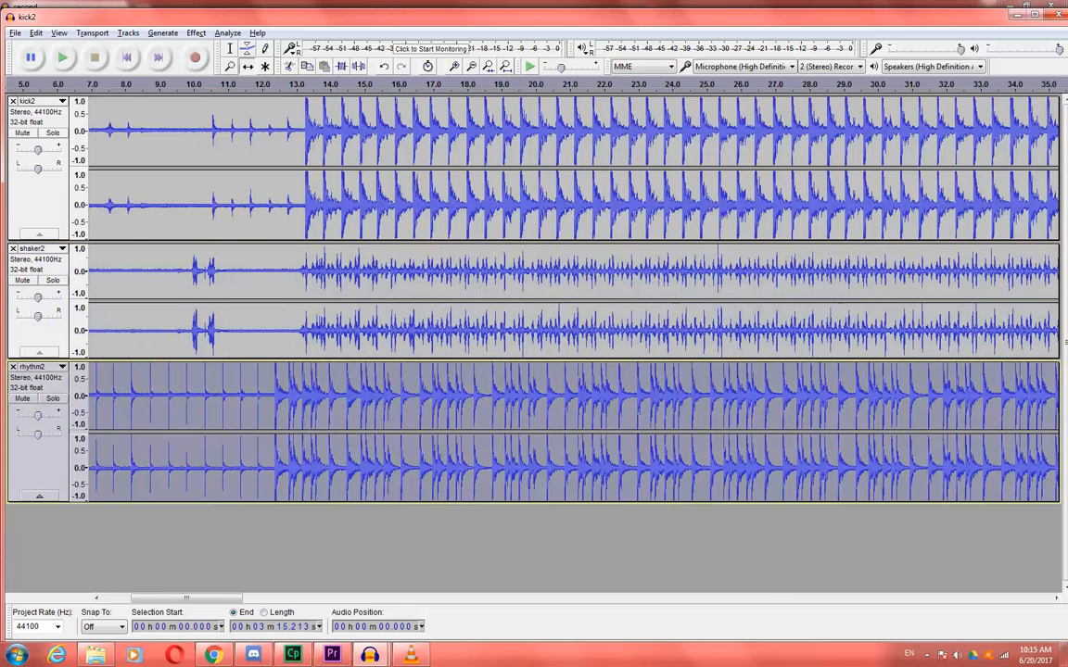
left_click_drag(275, 432, 306, 432)
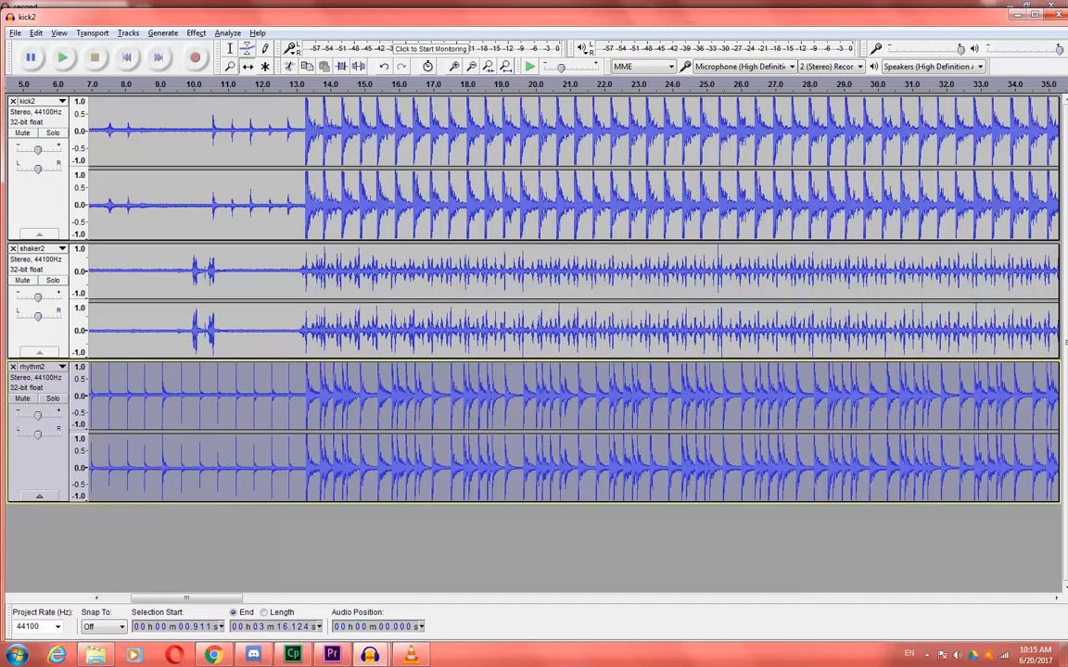
left_click_drag(307, 432, 306, 432)
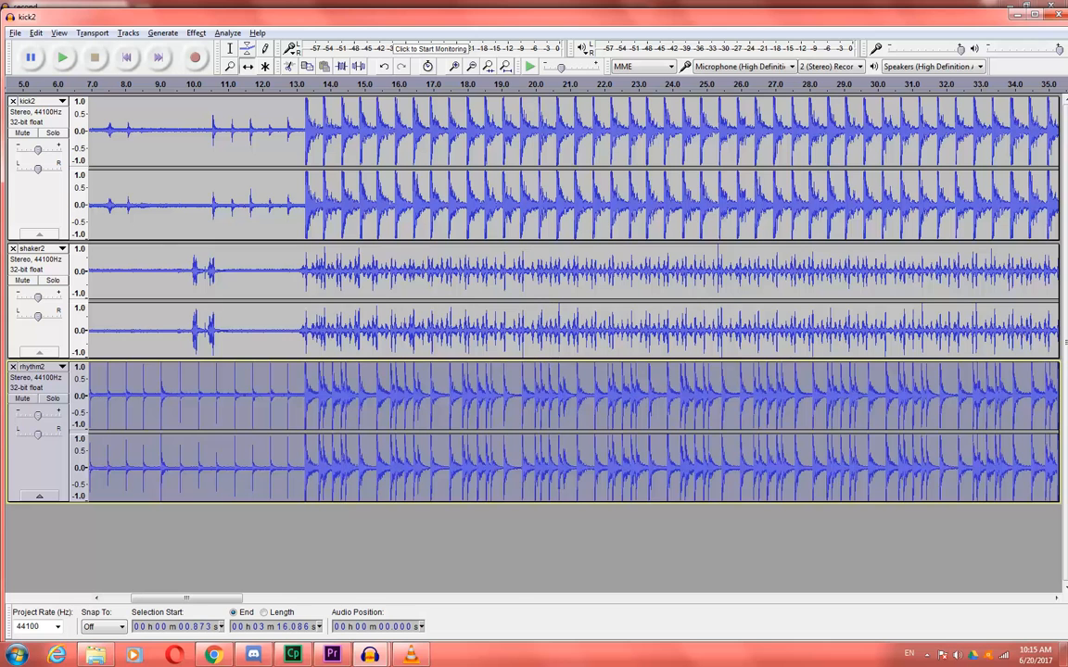
scroll(305, 432, "down", 2)
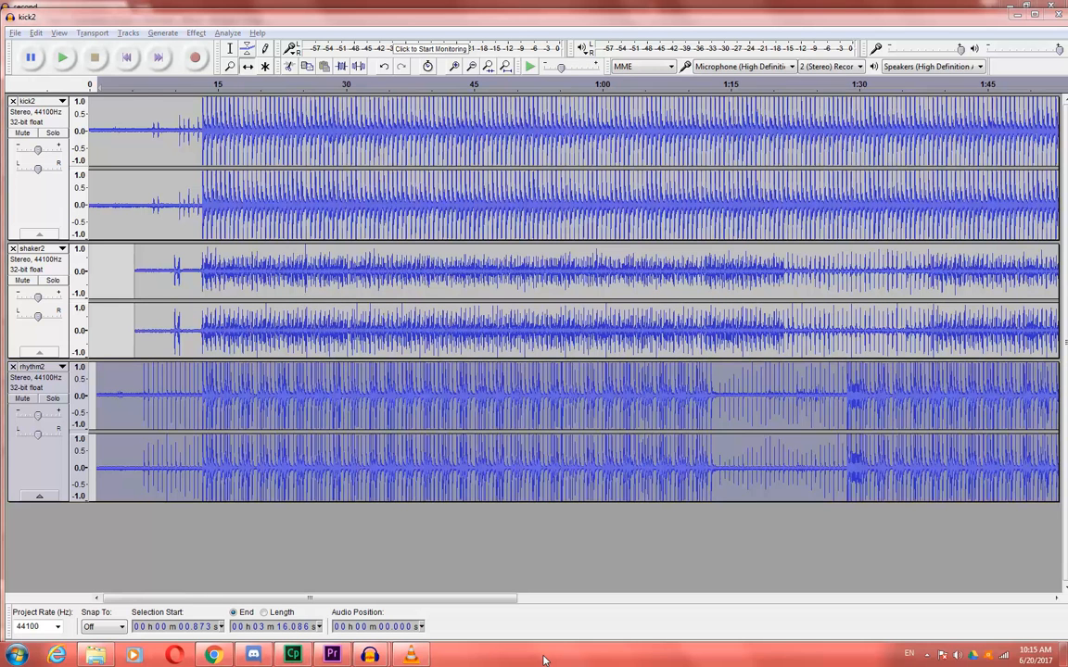
Step: Switch to the Second Coming project in Premiere Pro and move the sequence playhead to 00;00;03;17
mouse_move(370, 655)
mouse_move(334, 656)
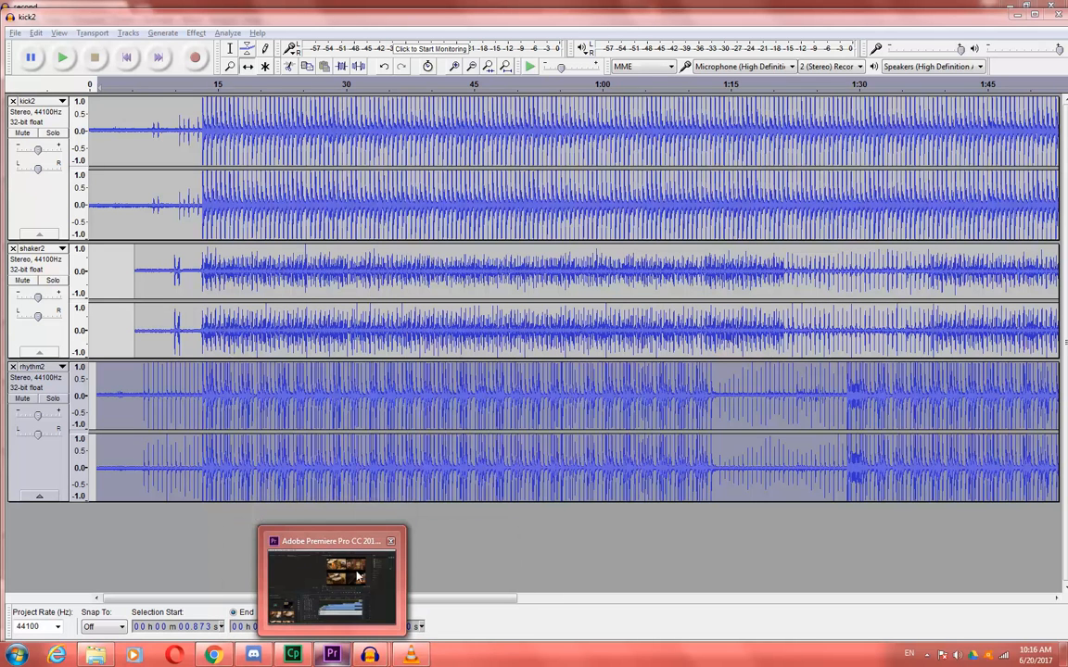
left_click(329, 607)
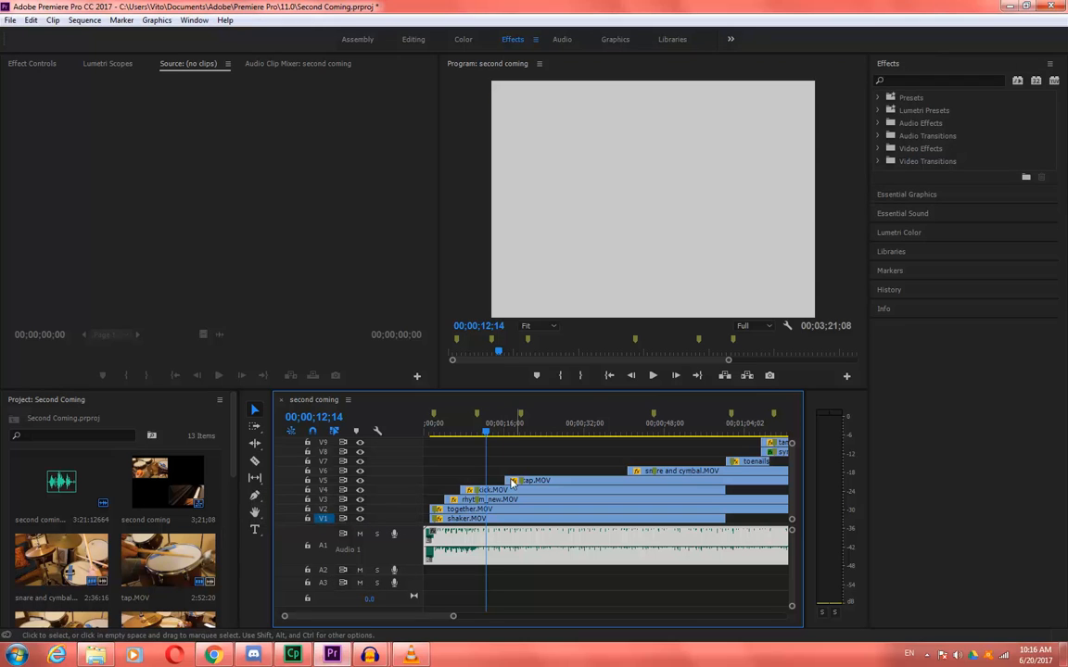
left_click_drag(487, 434, 442, 434)
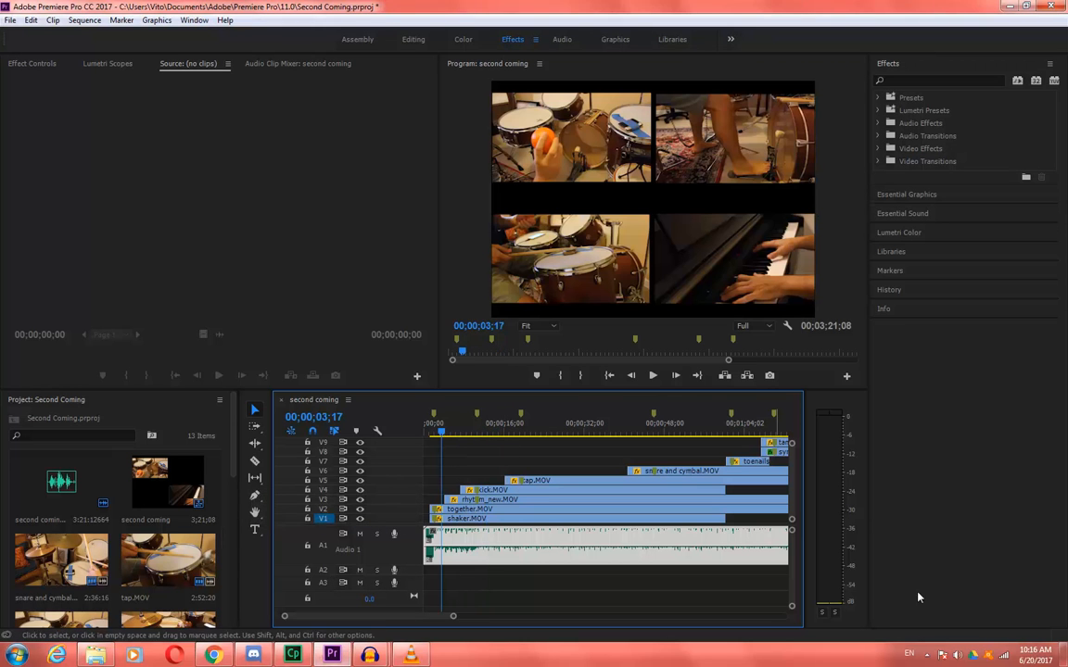
Step: Open the Windows volume mixer and lower the volume level there
left_click(986, 655)
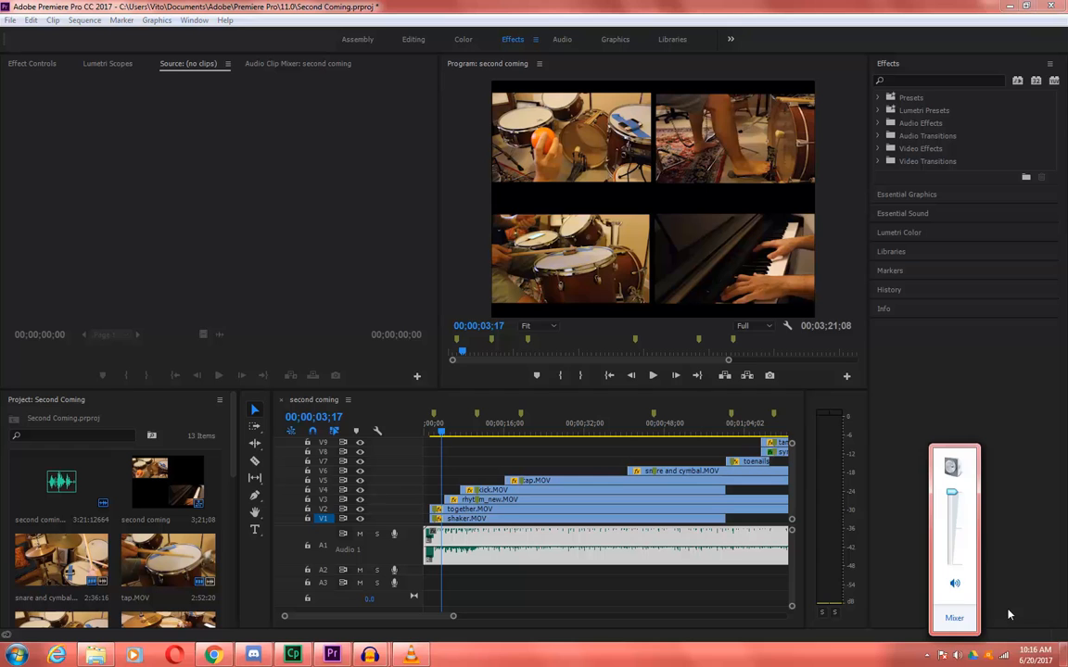
left_click(964, 620)
left_click_drag(939, 509, 938, 605)
left_click(1044, 423)
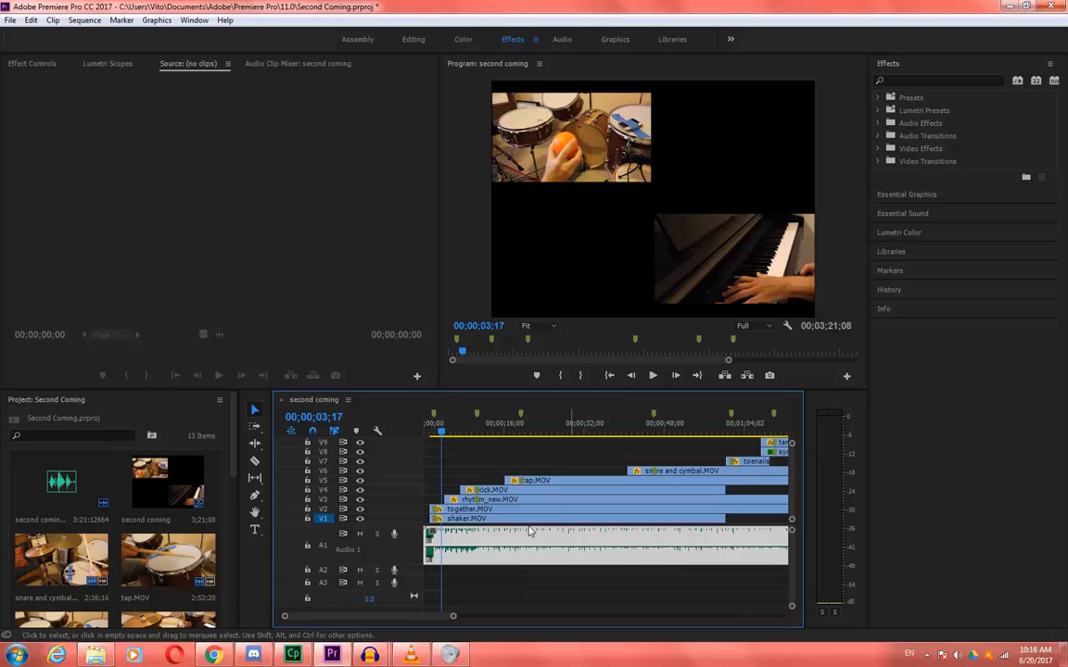
Step: Switch to Windows Explorer, look through the source MOV clips in the "second" folder, and return to the Premiere Pro project
left_click_drag(792, 565, 793, 544)
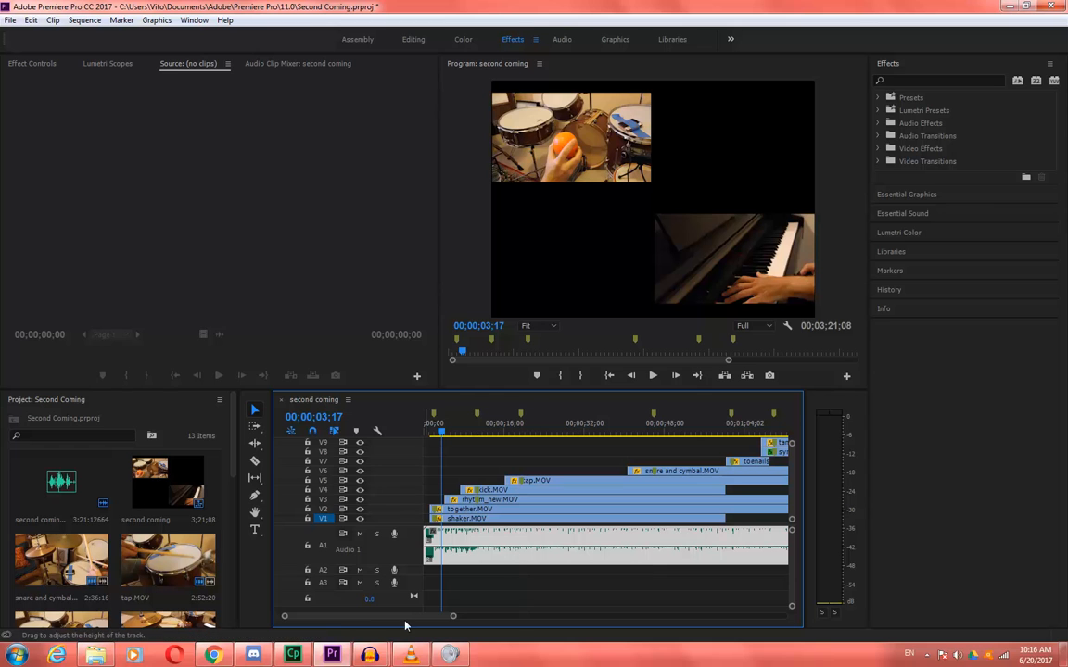
mouse_move(380, 656)
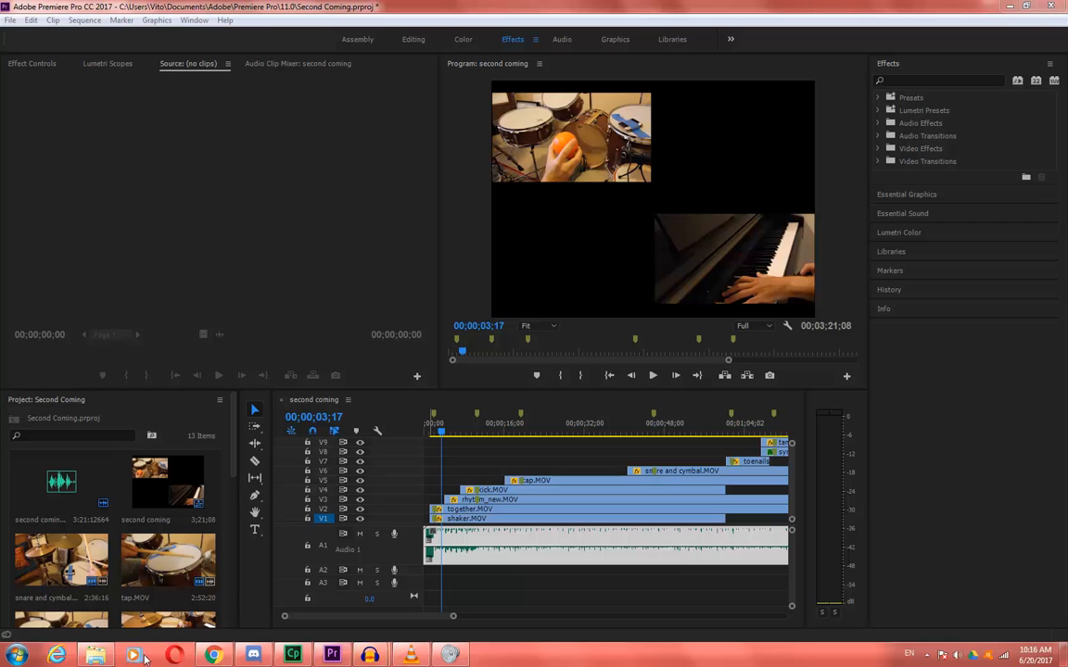
left_click(100, 656)
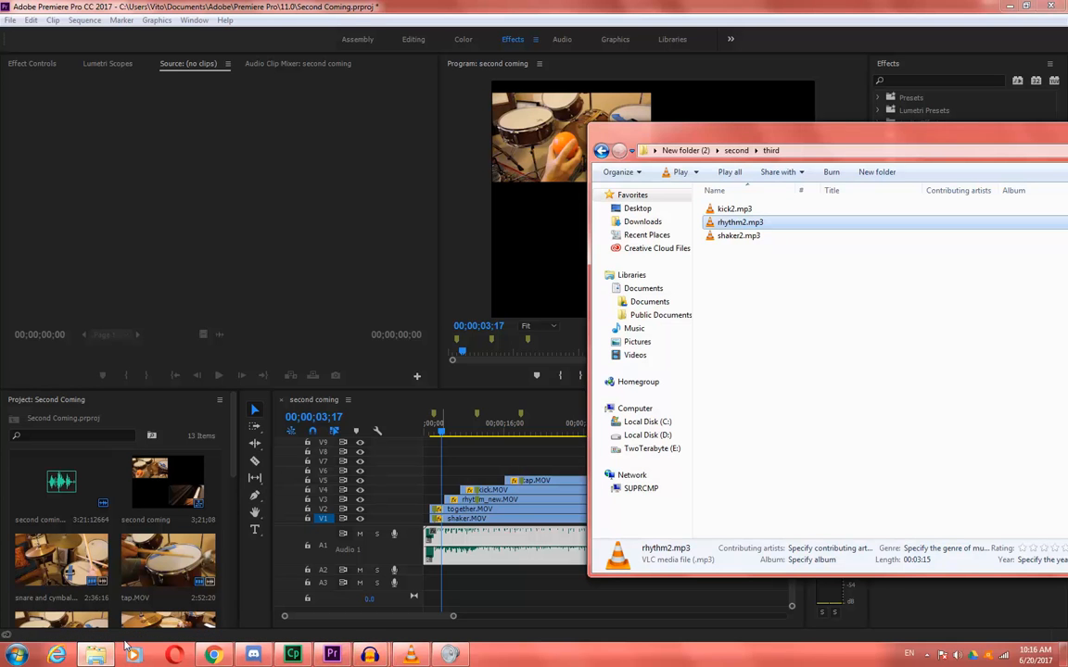
left_click(601, 150)
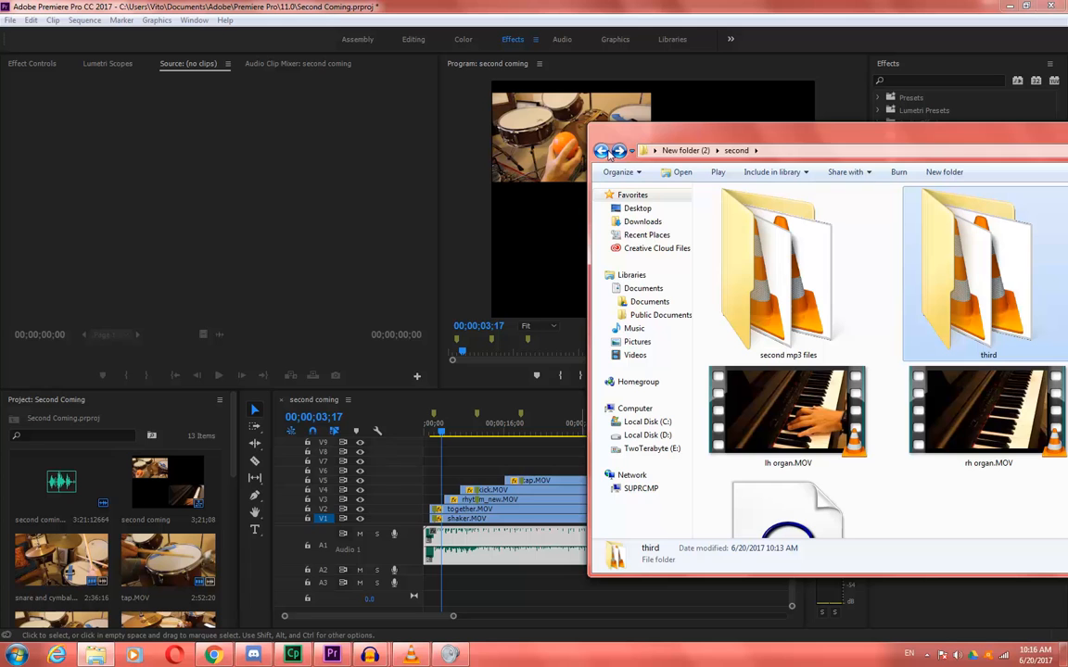
left_click_drag(786, 127, 234, 108)
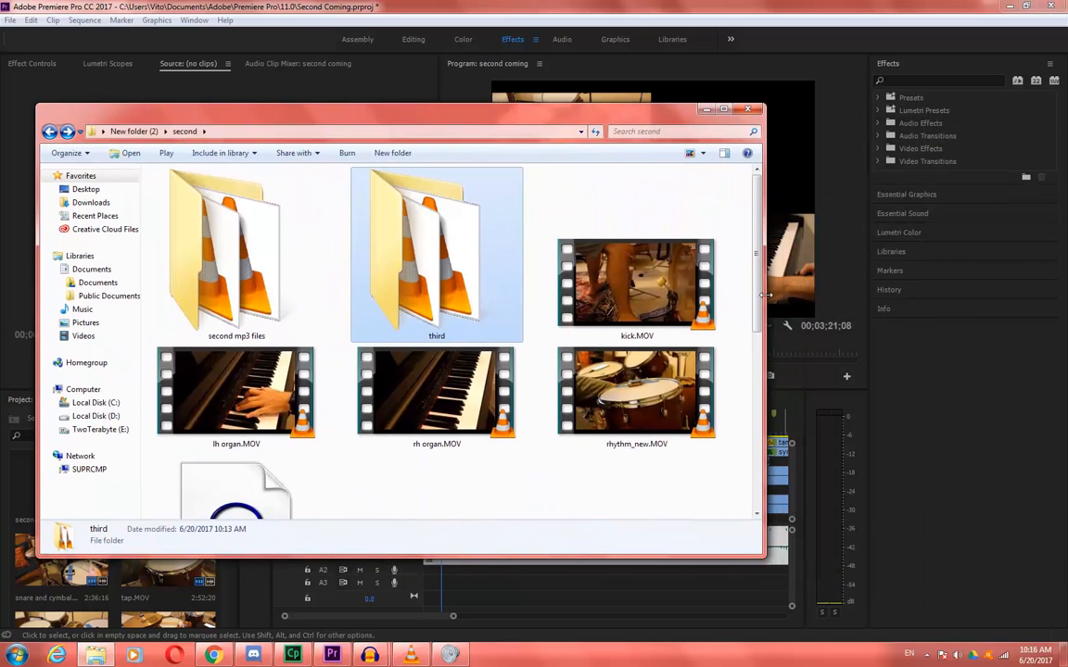
left_click_drag(758, 303, 751, 473)
scroll(749, 474, "up", 5)
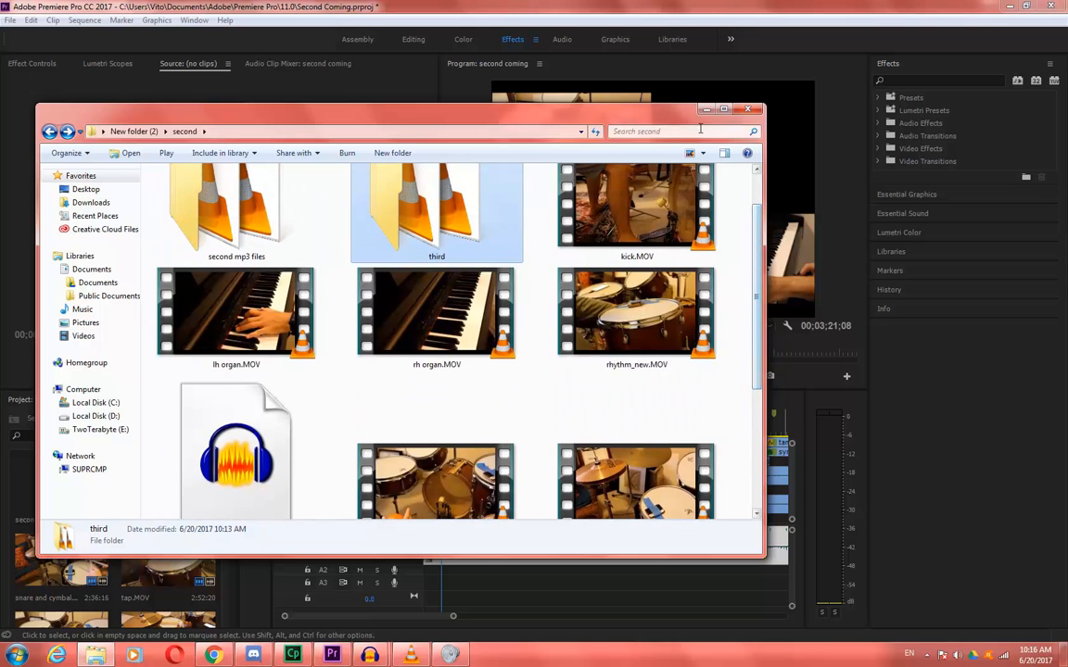
left_click_drag(559, 114, 810, 124)
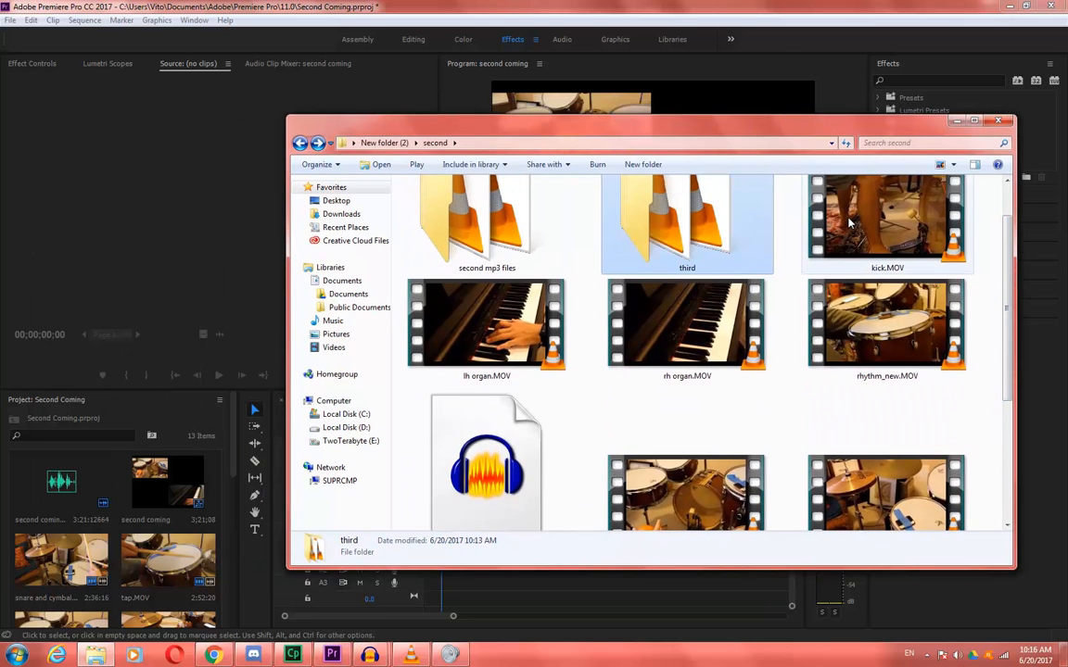
left_click(871, 264)
left_click_drag(865, 320, 132, 524)
left_click(298, 6)
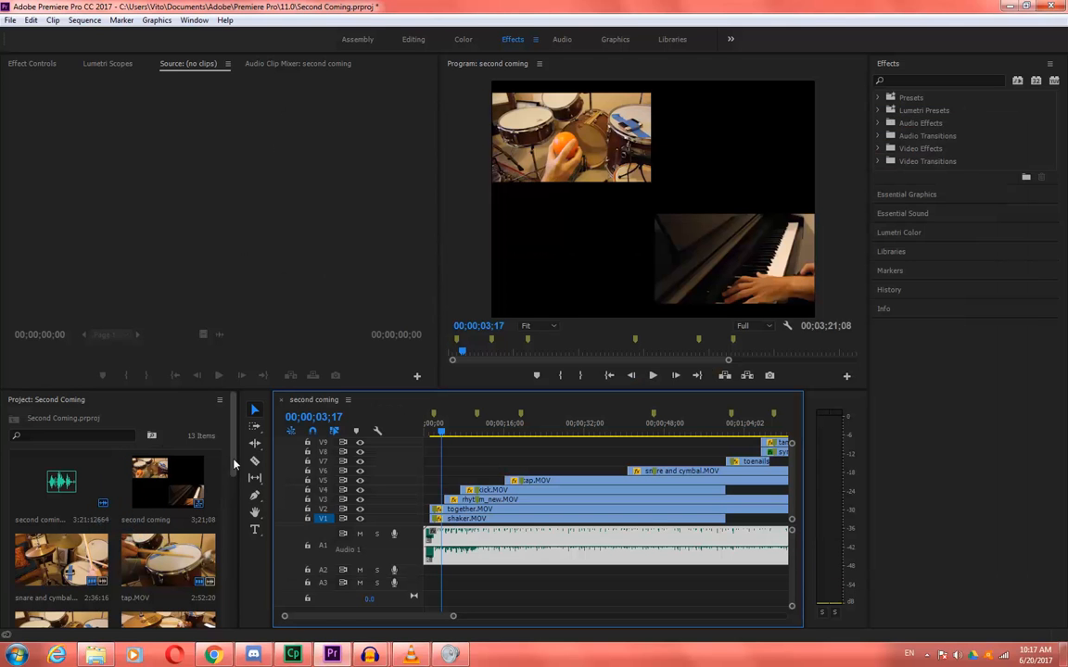
Step: Open shaker.MOV from the project bin in the Source Monitor and move its playhead to the marker at 00:00:22:54
scroll(209, 505, "down", 4)
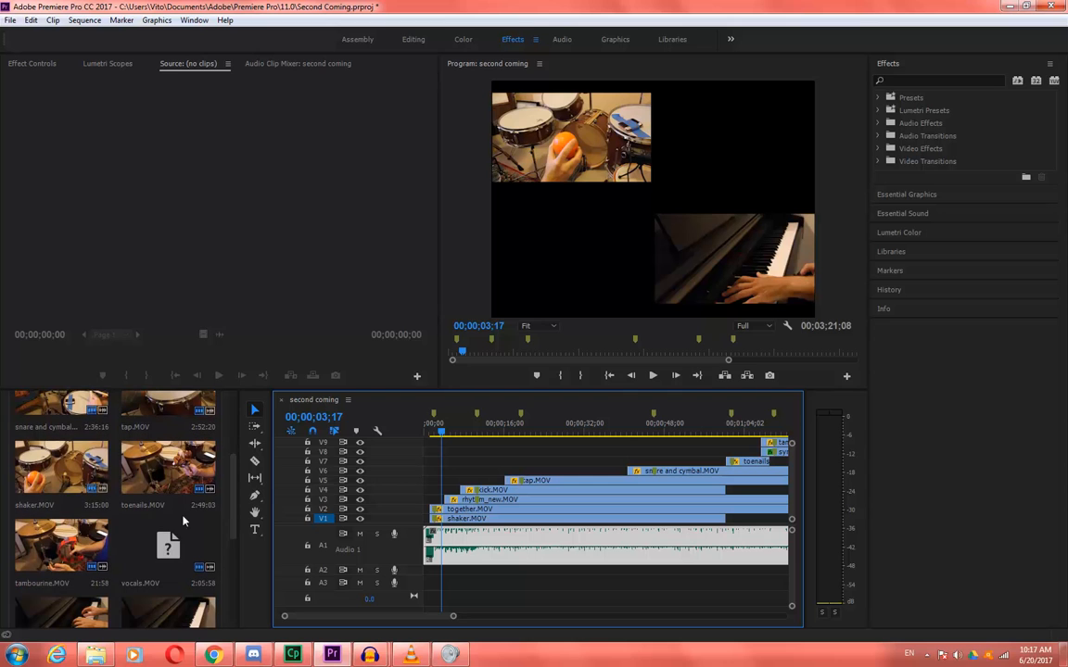
left_click(60, 478)
double_click(61, 477)
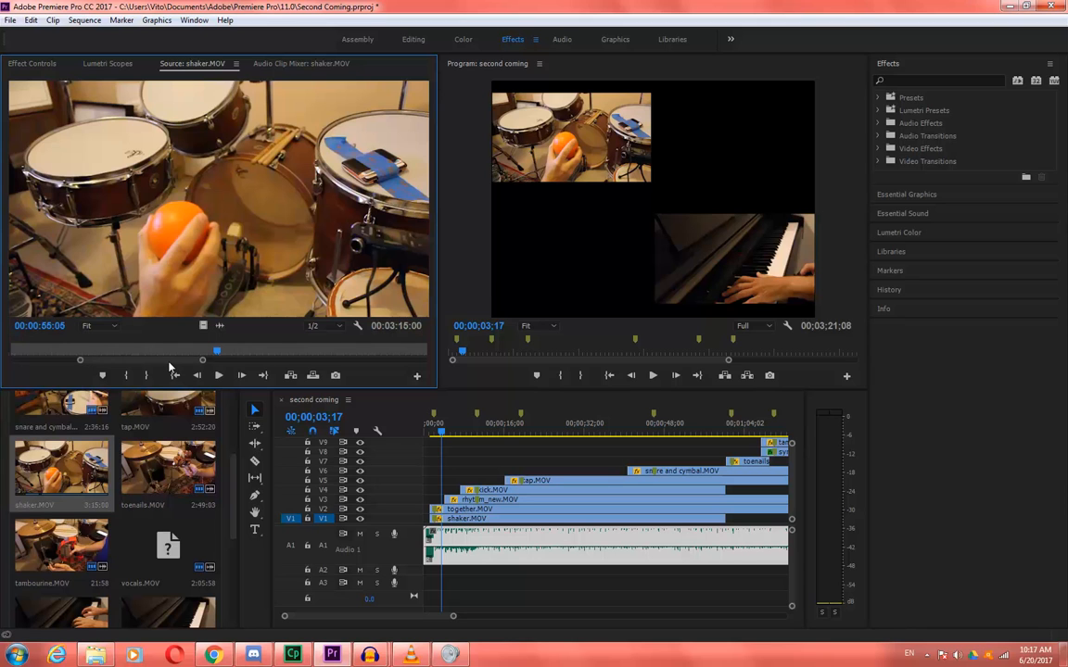
left_click_drag(161, 363, 423, 369)
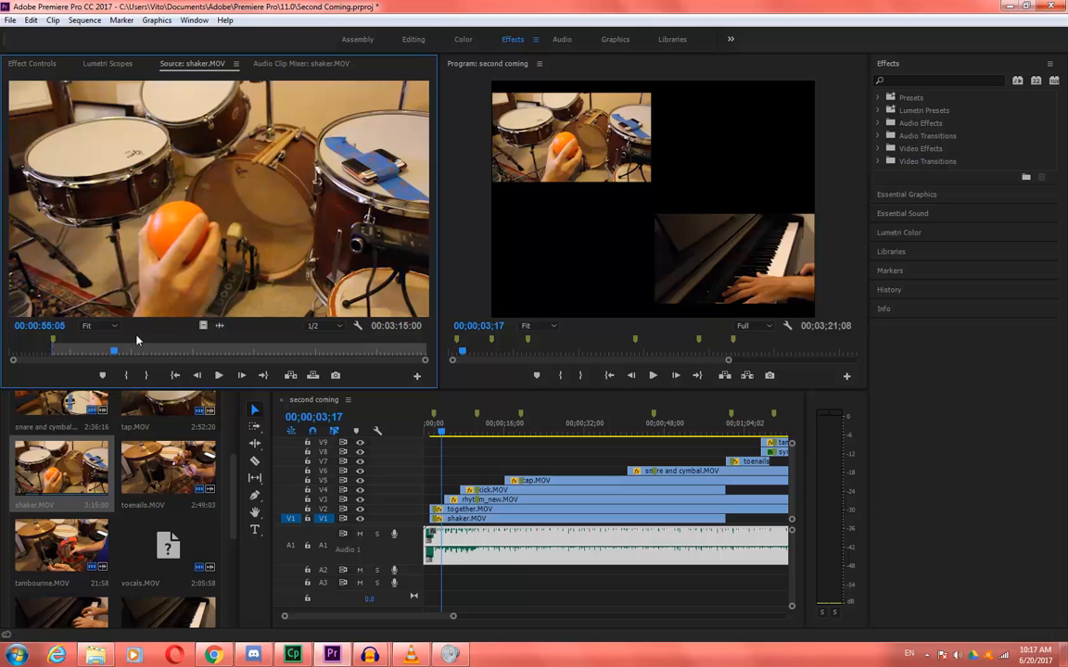
left_click_drag(112, 353, 52, 343)
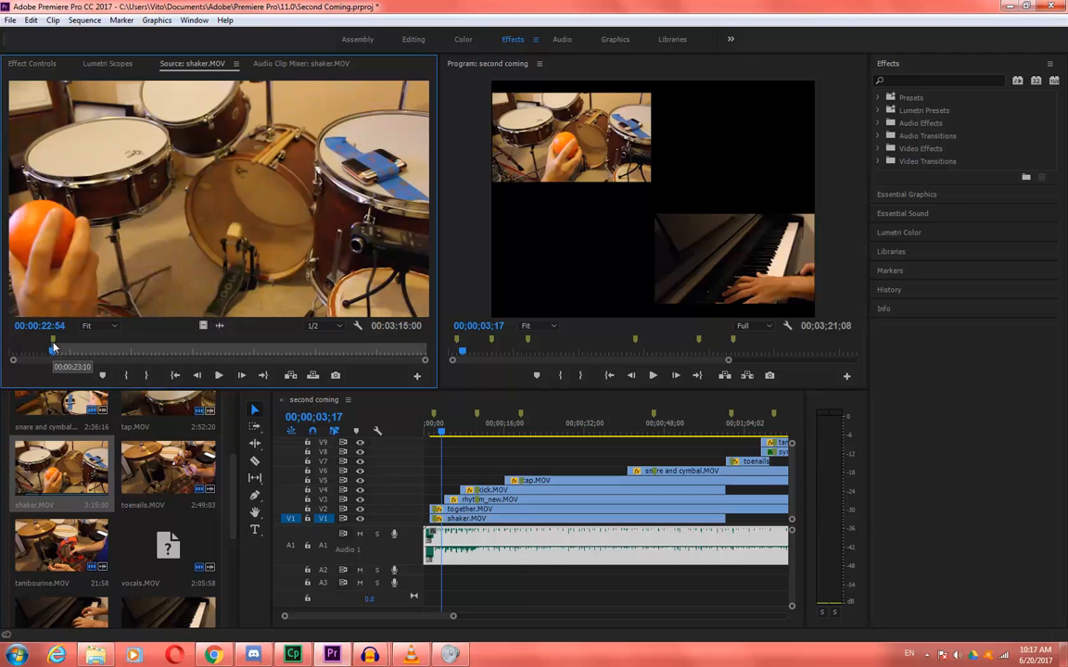
left_click_drag(52, 354, 53, 354)
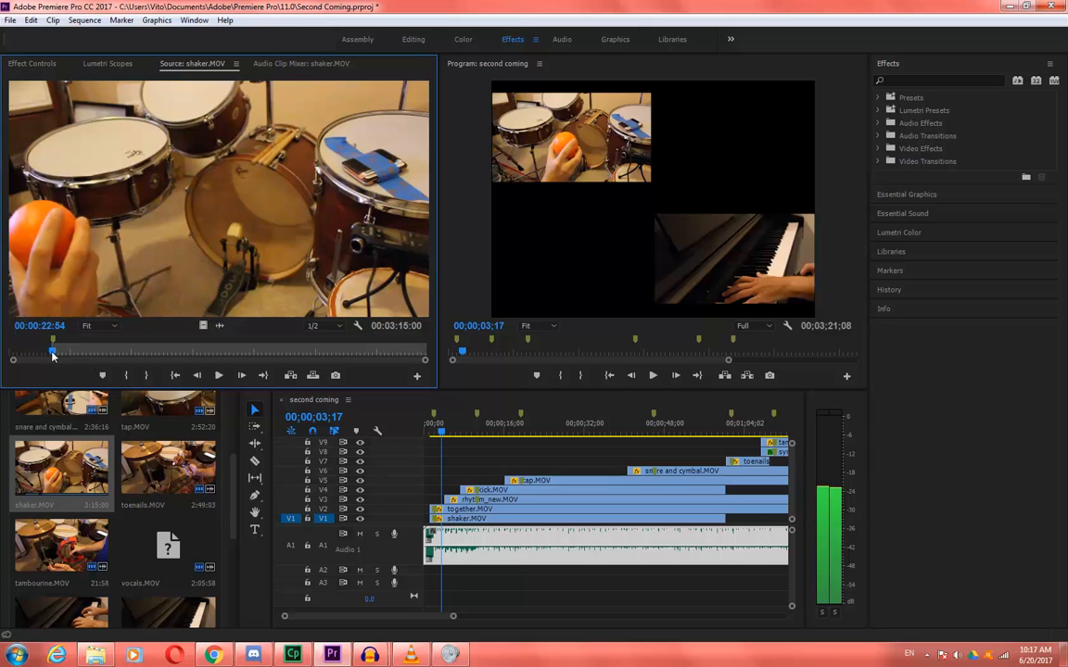
Step: Select the shaker.MOV clip on V1 and examine how its marker lines up with the sequence marker and the audio waveform
left_click(433, 519)
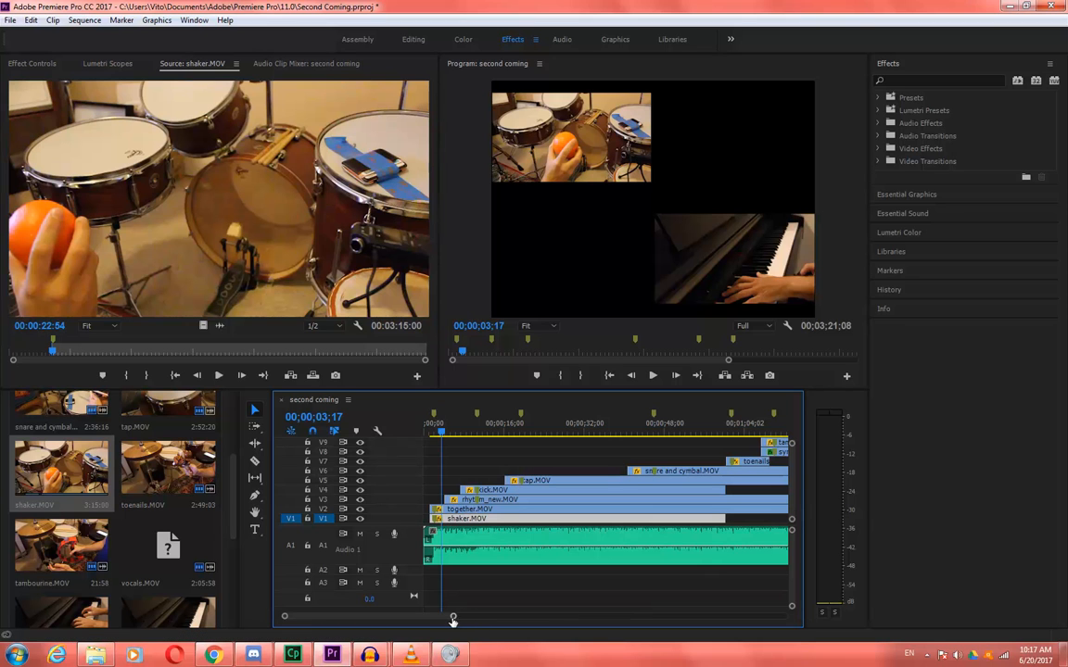
left_click_drag(453, 617, 300, 621)
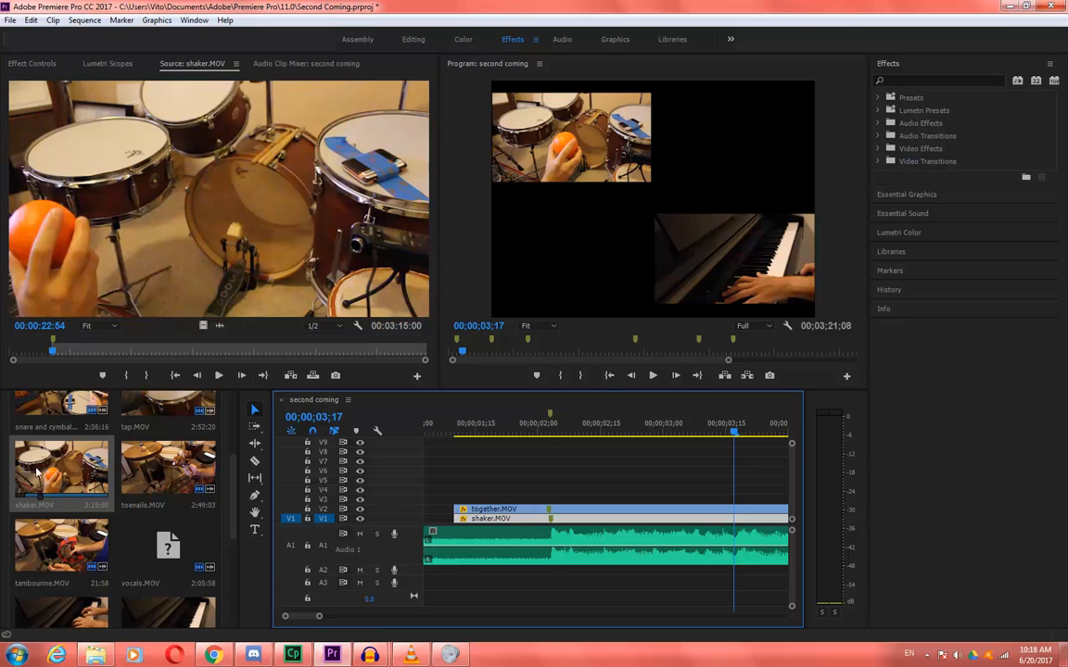
key("ctrl+s")
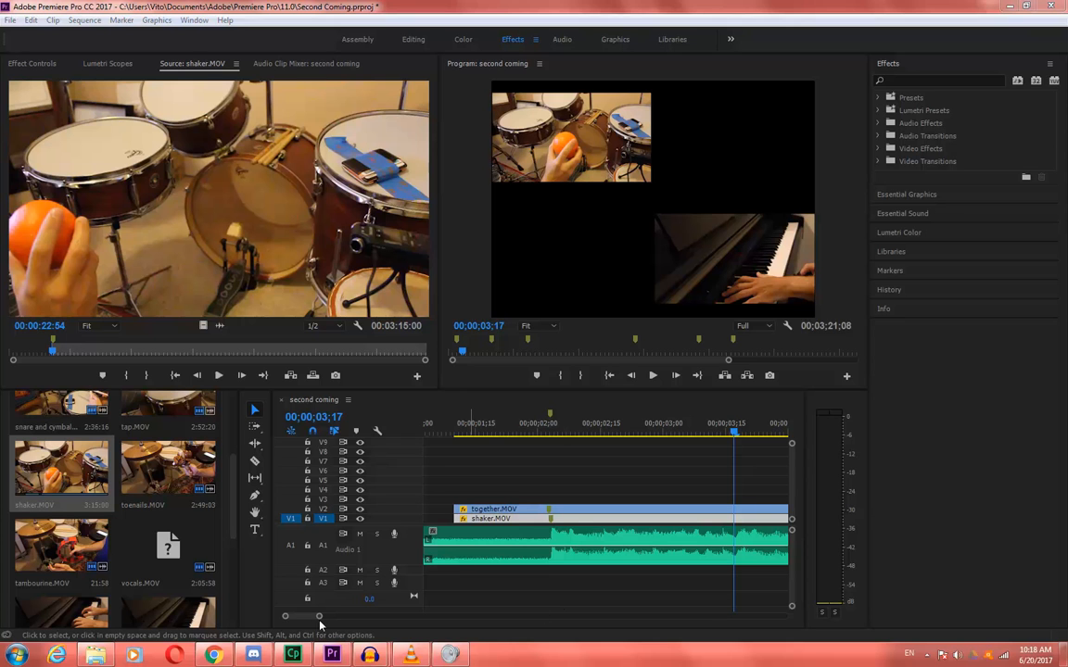
Step: Examine the full length of the second coming sequence and the clips stacked on its video tracks up to V19
left_click_drag(319, 619, 575, 625)
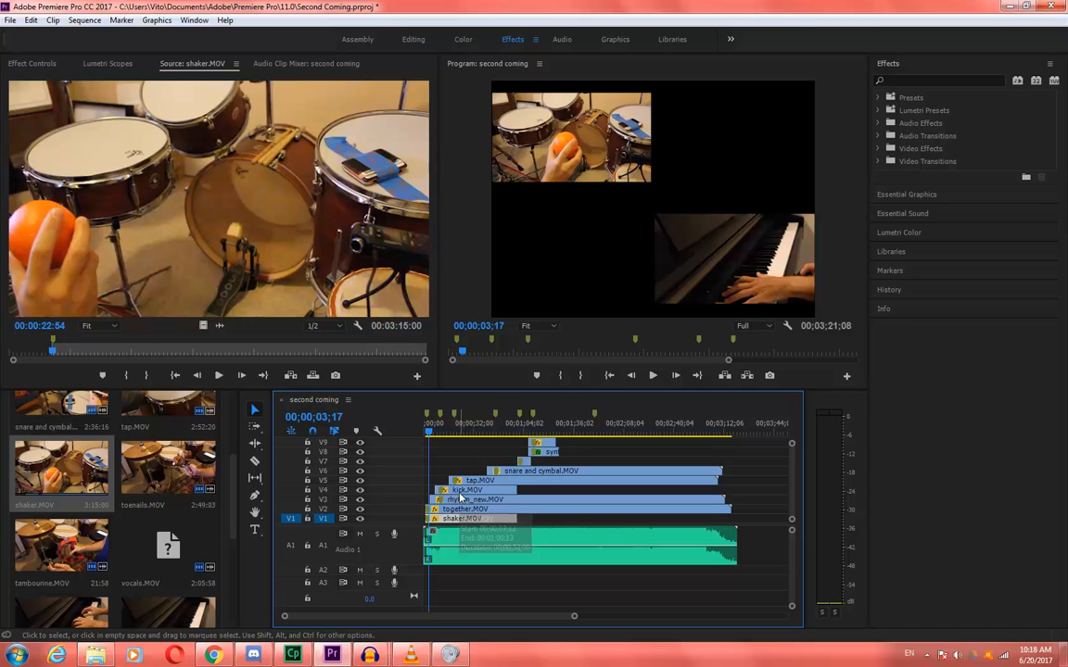
left_click_drag(791, 507, 791, 499)
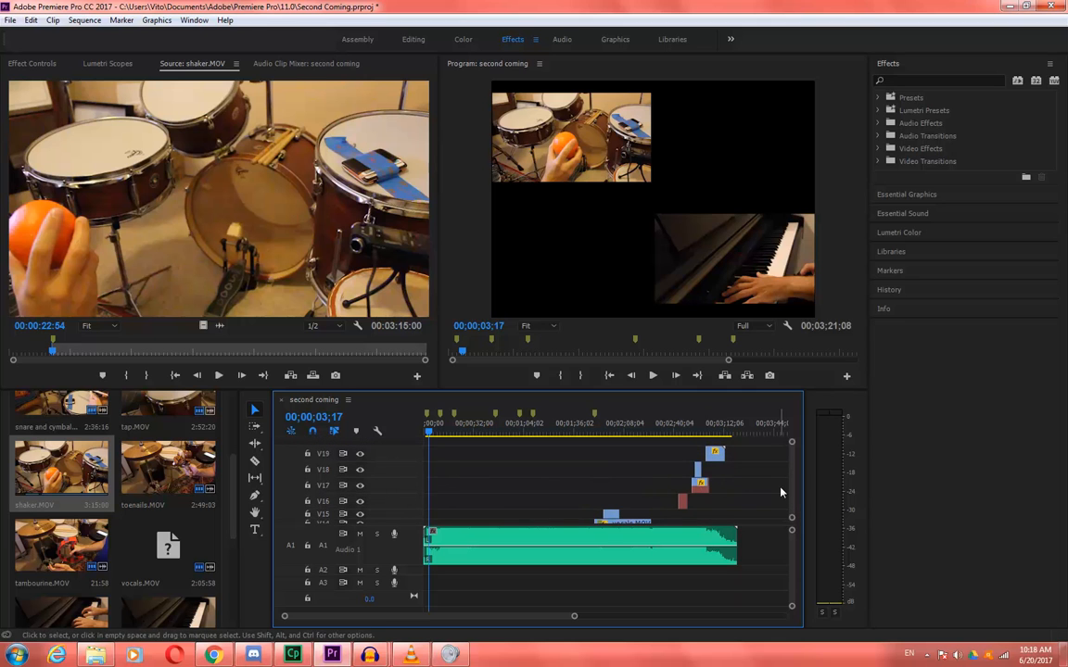
scroll(791, 464, "down", 5)
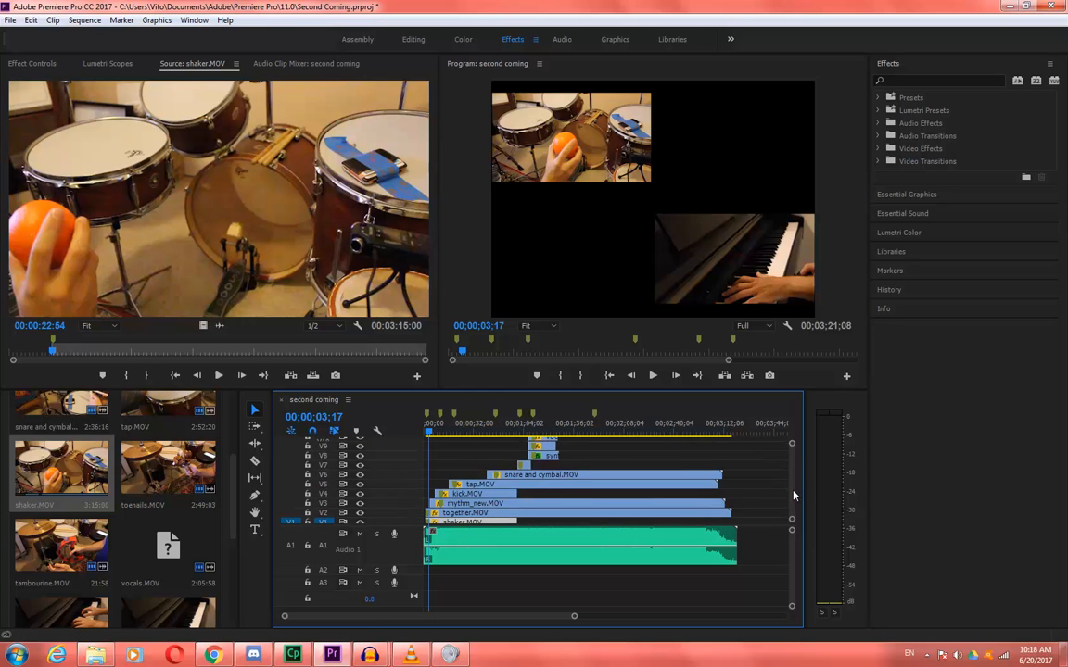
scroll(794, 496, "down", 1)
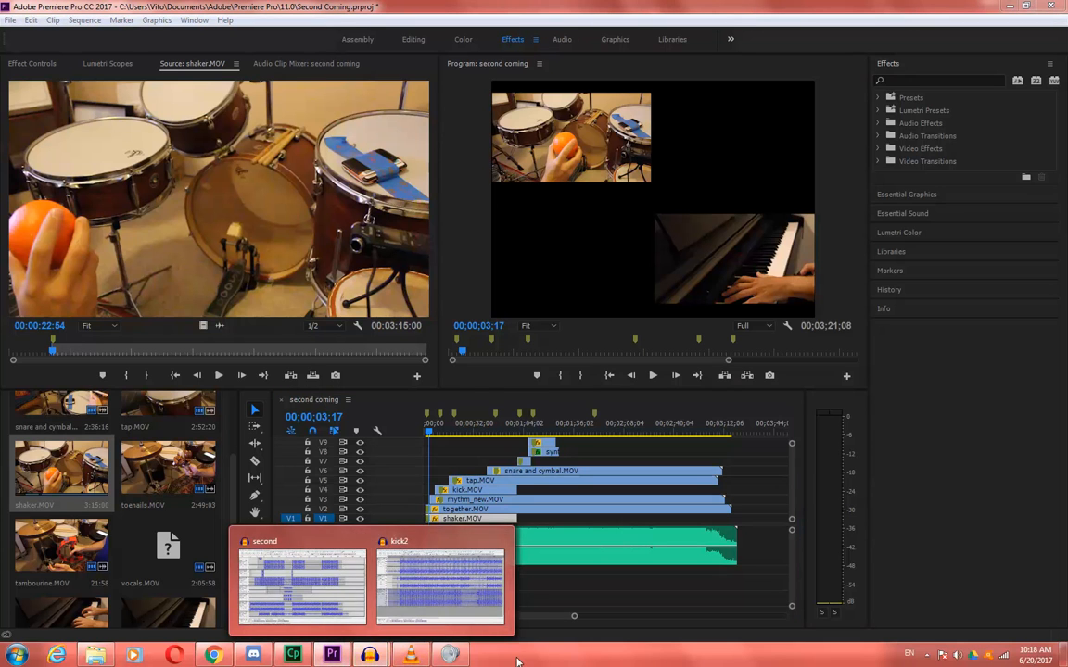
left_click(420, 659)
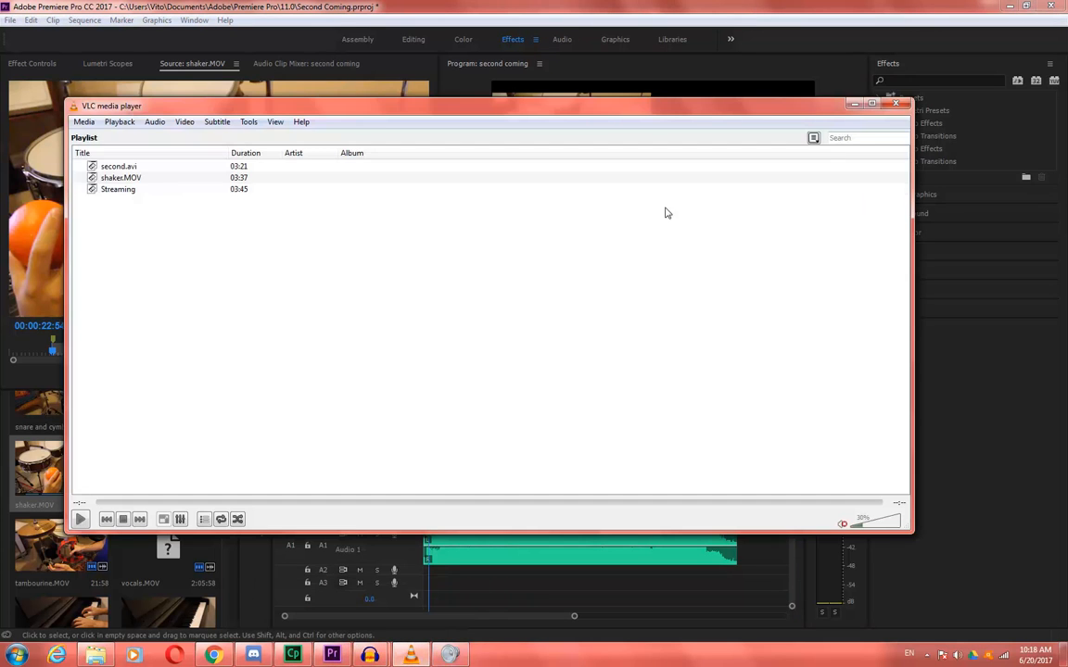
left_click(853, 105)
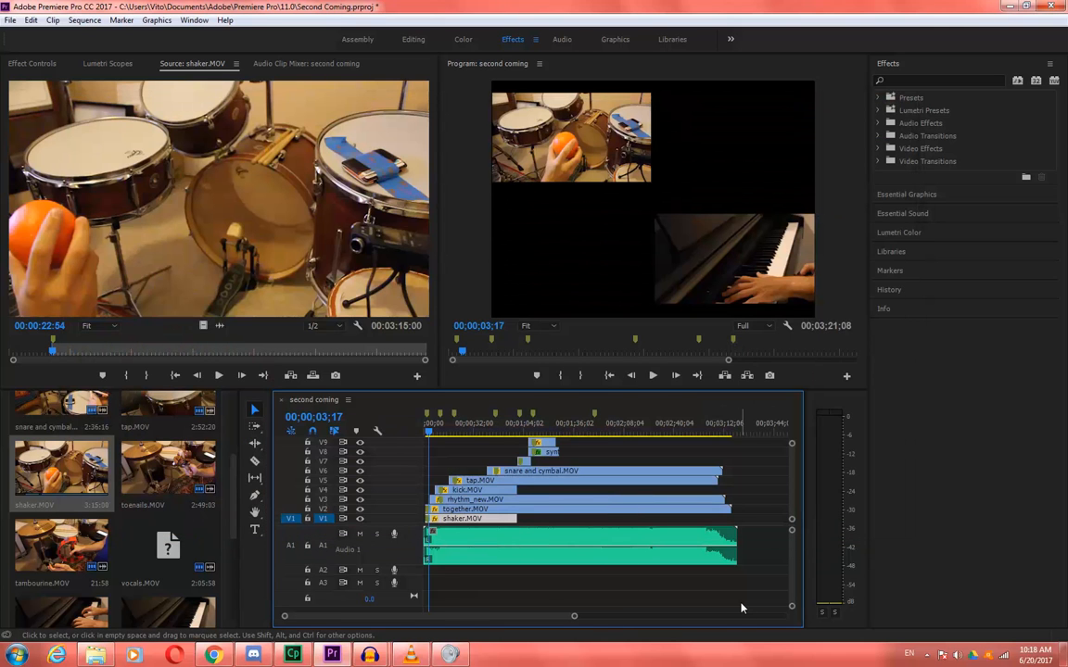